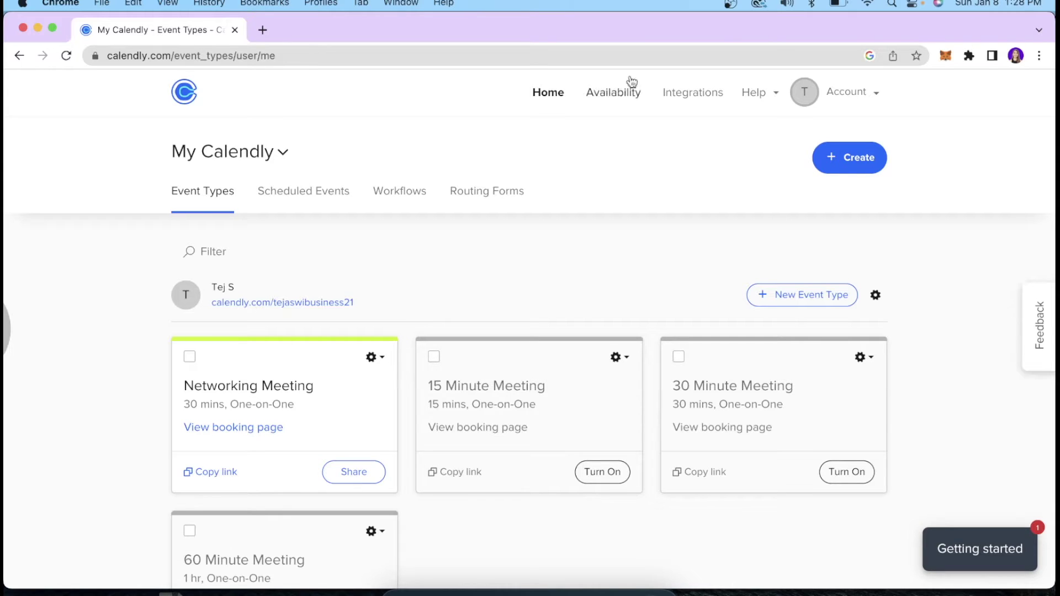
Upload the portrait image as the profile picture in Account Settings and apply the circular crop around the face
click(856, 87)
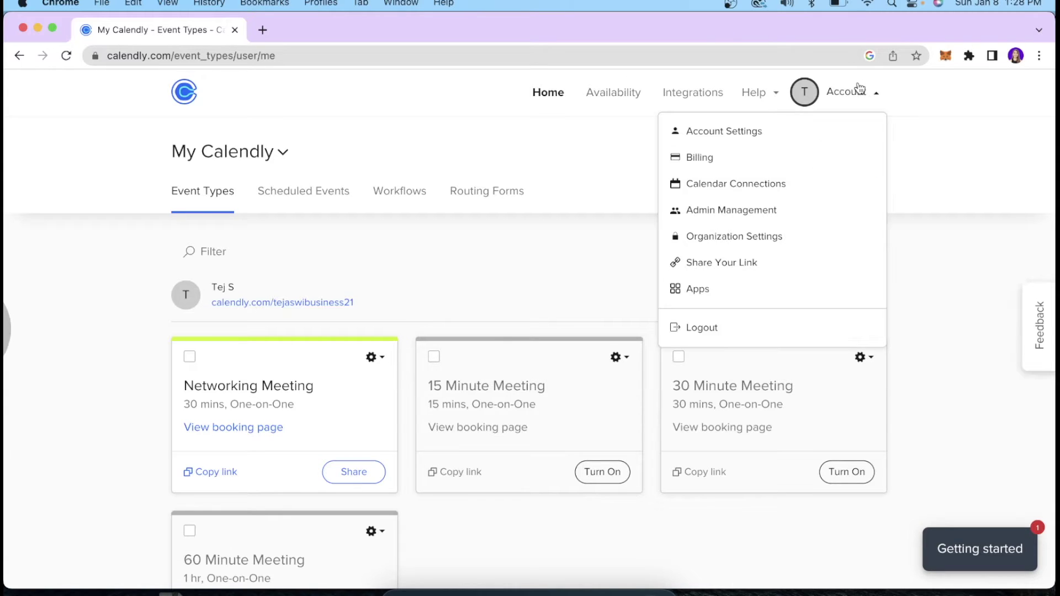
click(816, 141)
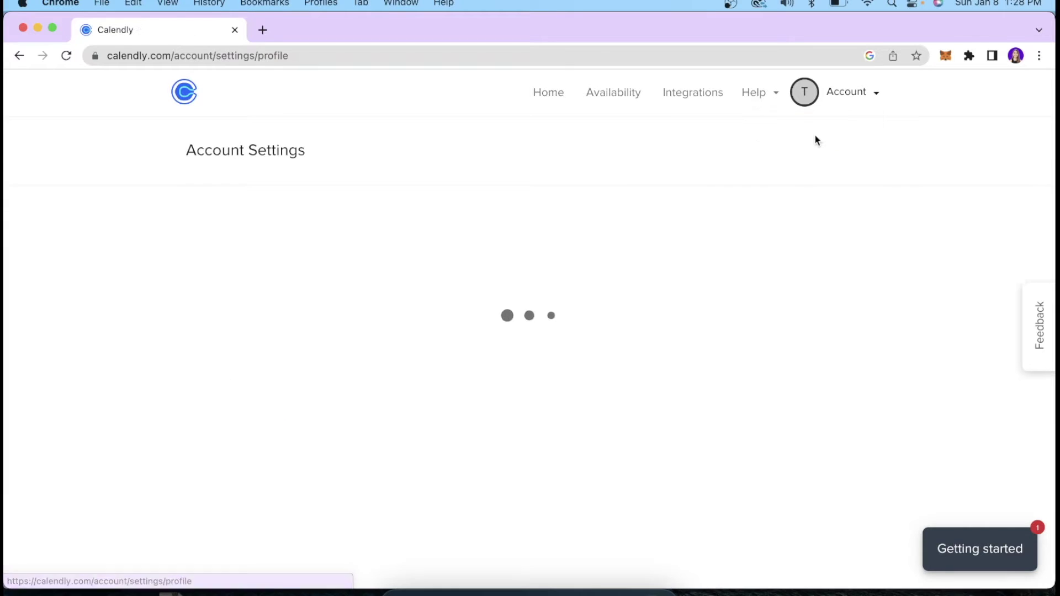
click(506, 241)
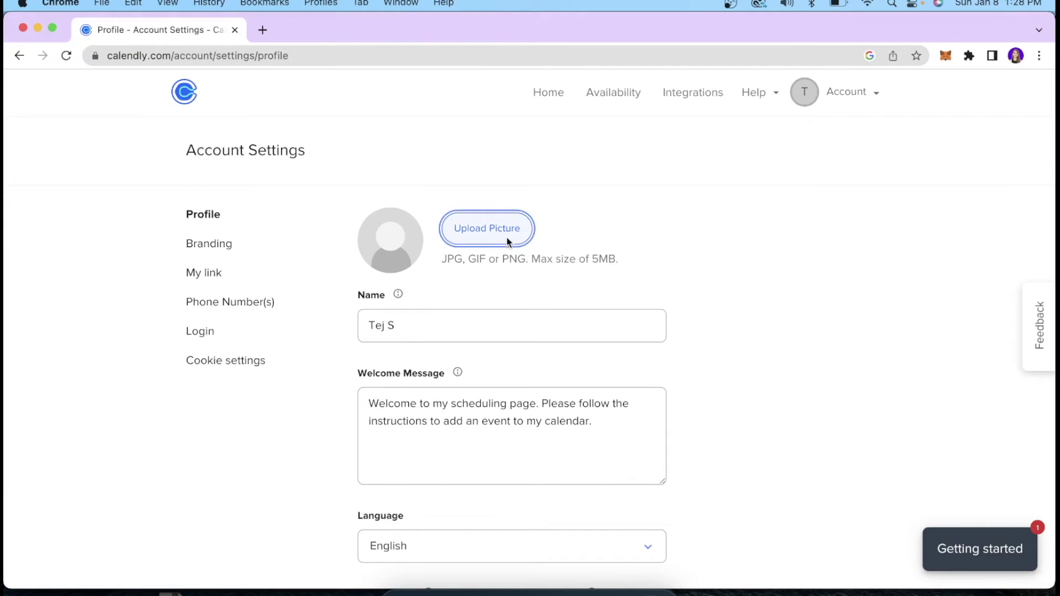
scroll(403, 281, down, 3)
double_click(476, 289)
drag(558, 333, 560, 345)
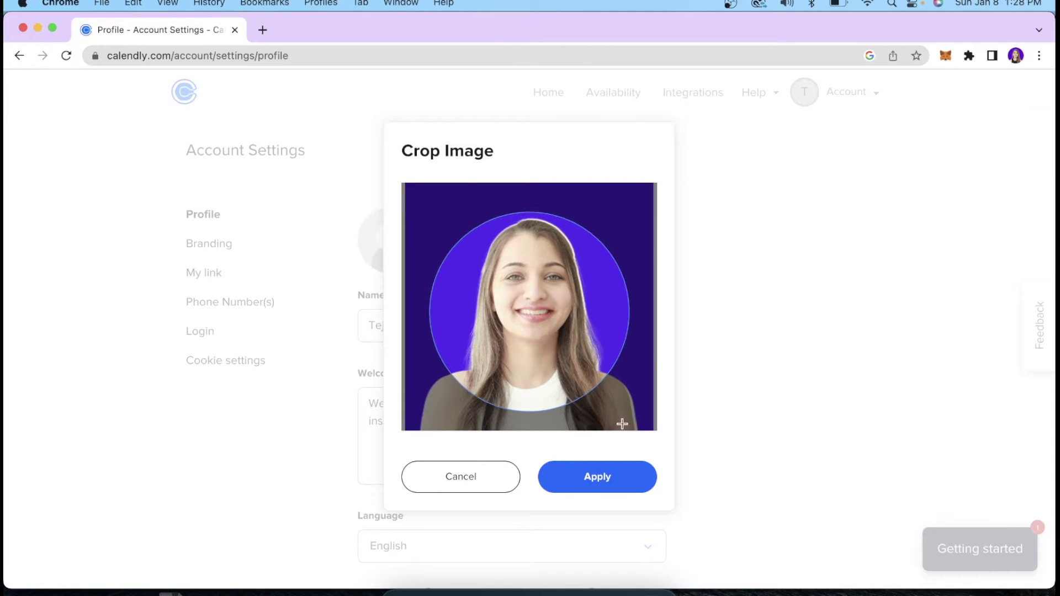
click(633, 478)
scroll(375, 296, down, 3)
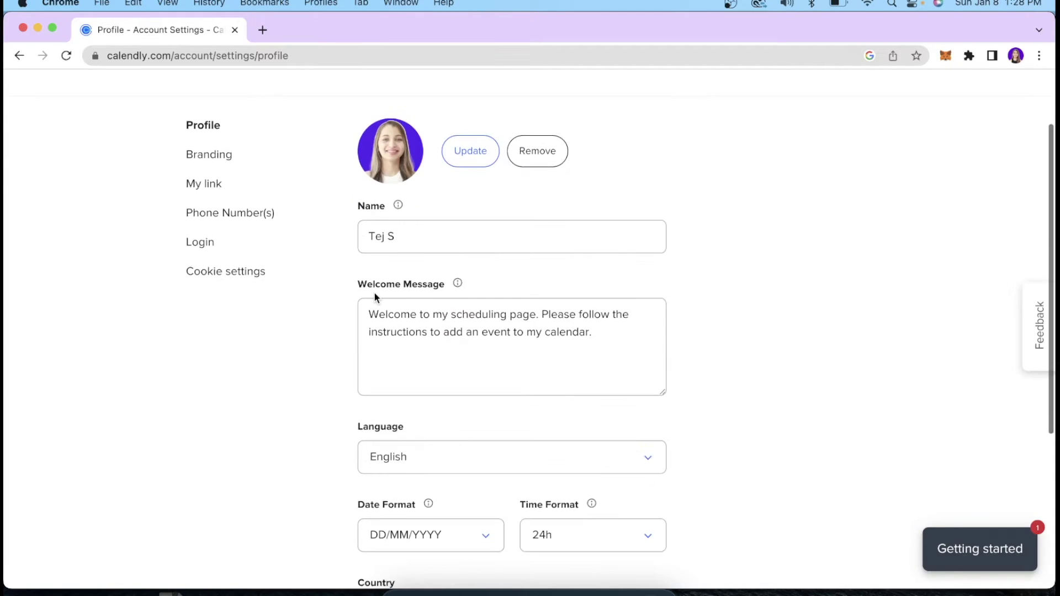
Review the Name and Welcome Message fields and view the help example of where the welcome message appears
click(410, 230)
click(579, 333)
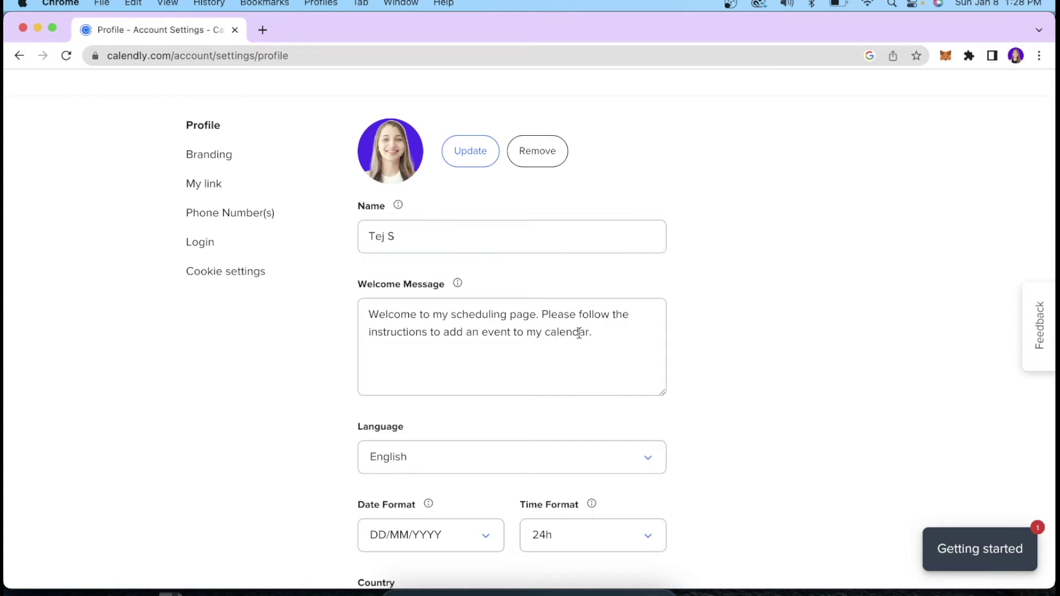
click(459, 283)
scroll(535, 432, down, 1)
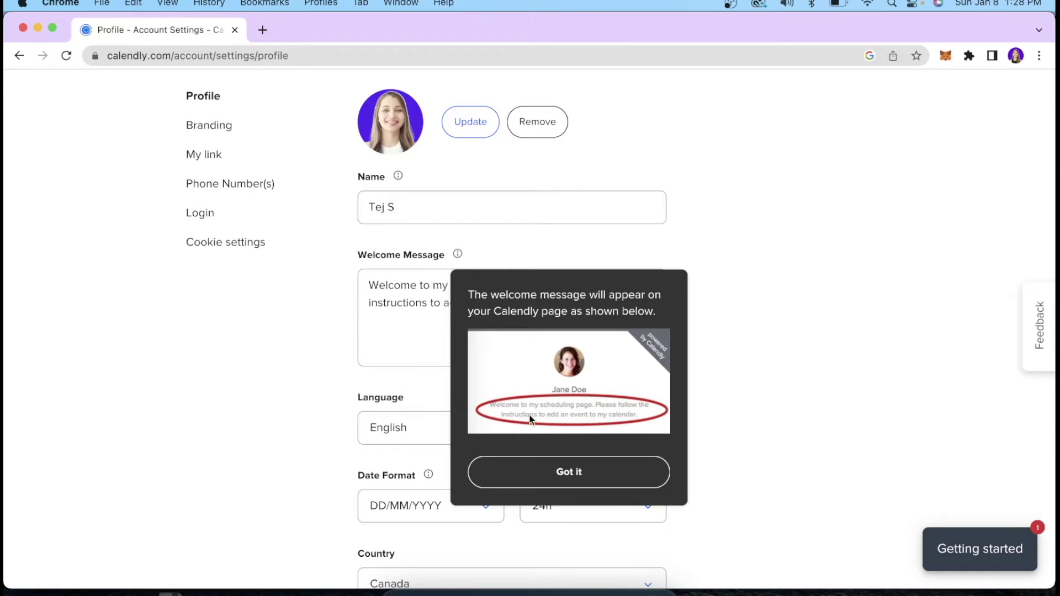
click(424, 331)
scroll(570, 315, down, 5)
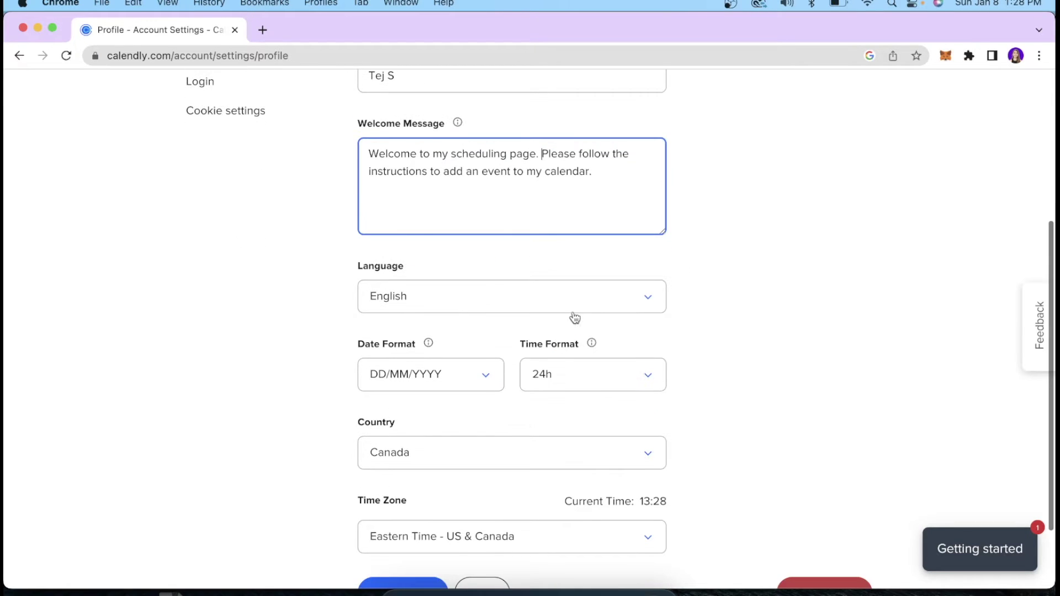
Select English as the account language
click(600, 298)
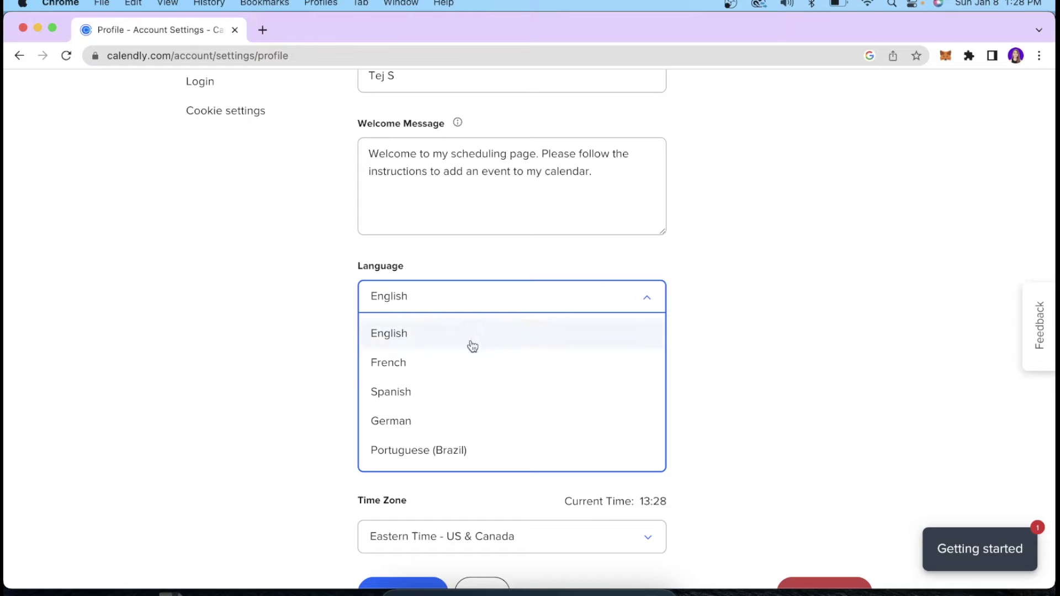
click(447, 372)
click(451, 296)
click(411, 337)
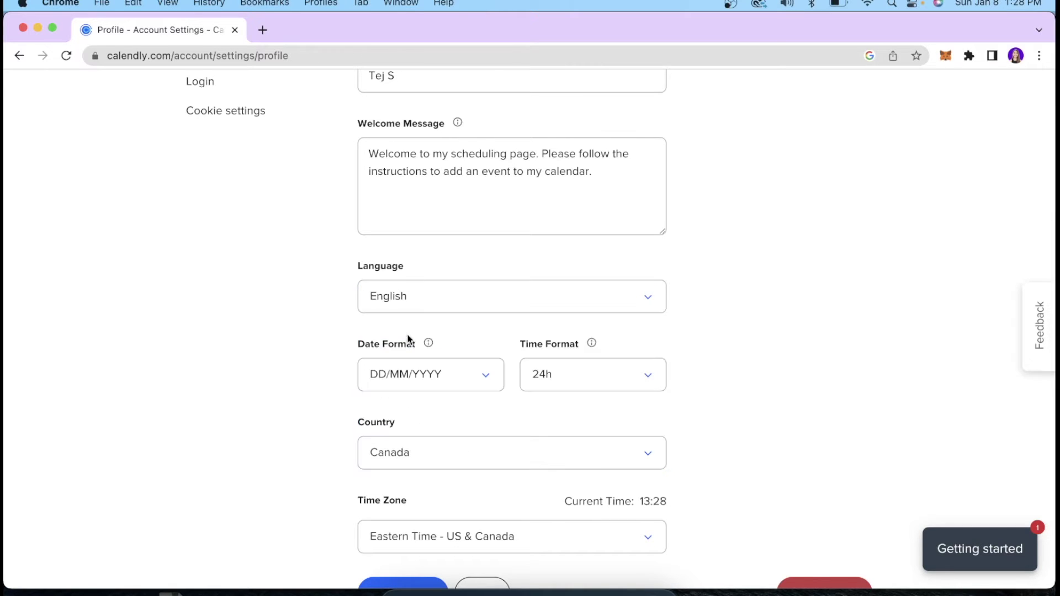
Check the date format, time format, country and available time zones, and save the profile changes
scroll(408, 338, down, 2)
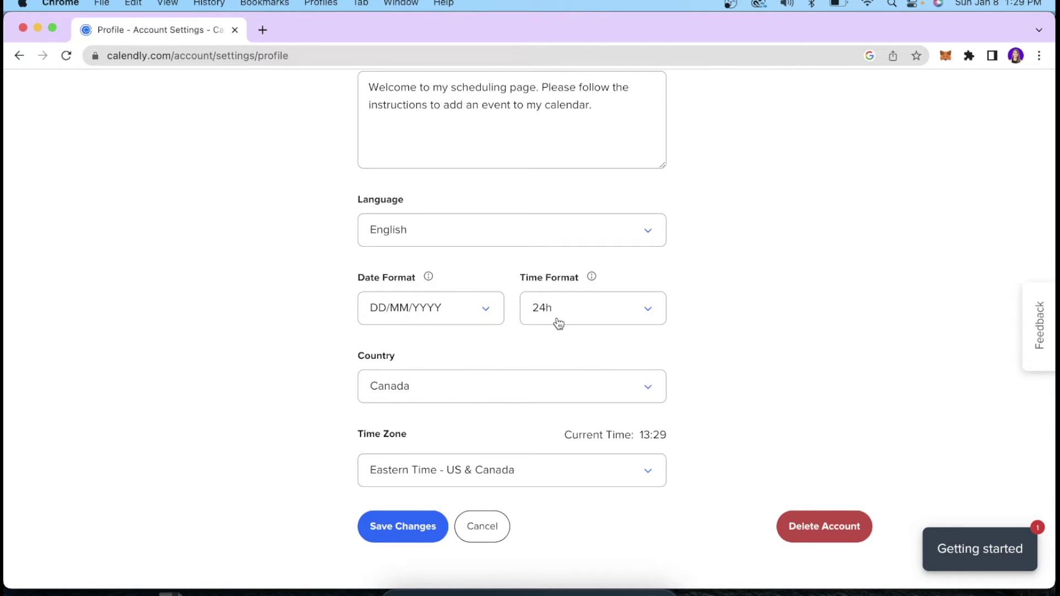
scroll(523, 332, down, 1)
click(485, 365)
click(485, 365)
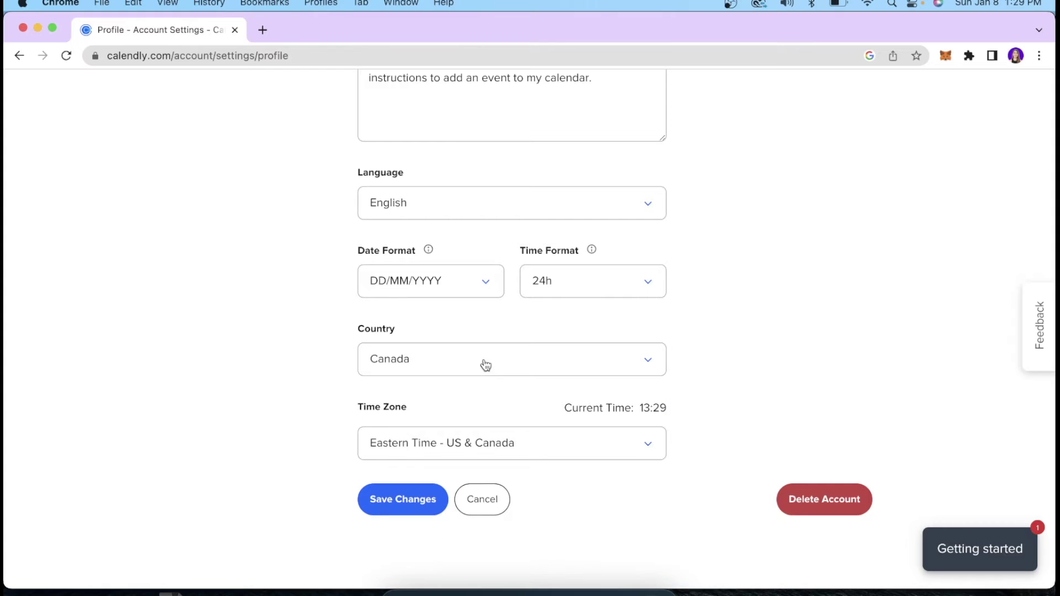
click(395, 449)
scroll(395, 452, down, 2)
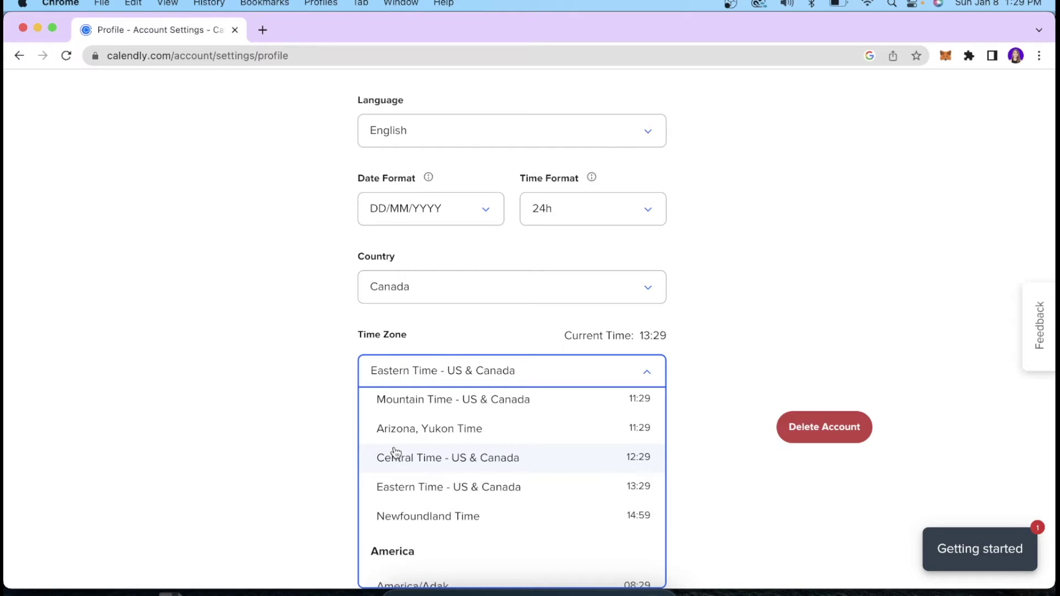
scroll(472, 339, up, 10)
scroll(473, 338, down, 5)
click(403, 504)
scroll(276, 331, up, 10)
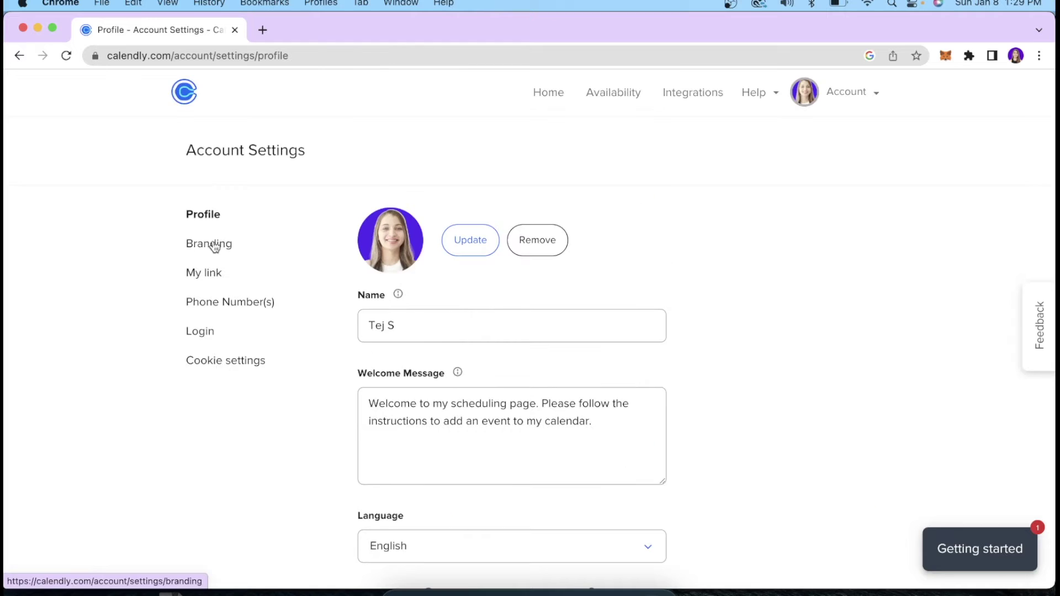
Upload the purple video-camera image as the branding logo, apply its crop, and try to turn off Calendly Branding
click(202, 252)
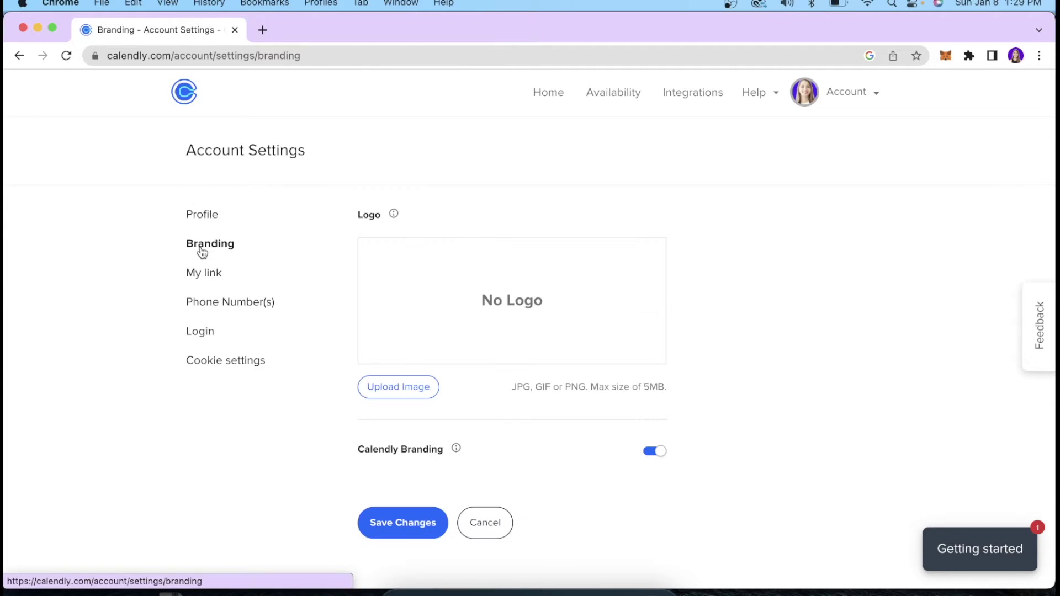
scroll(313, 287, down, 1)
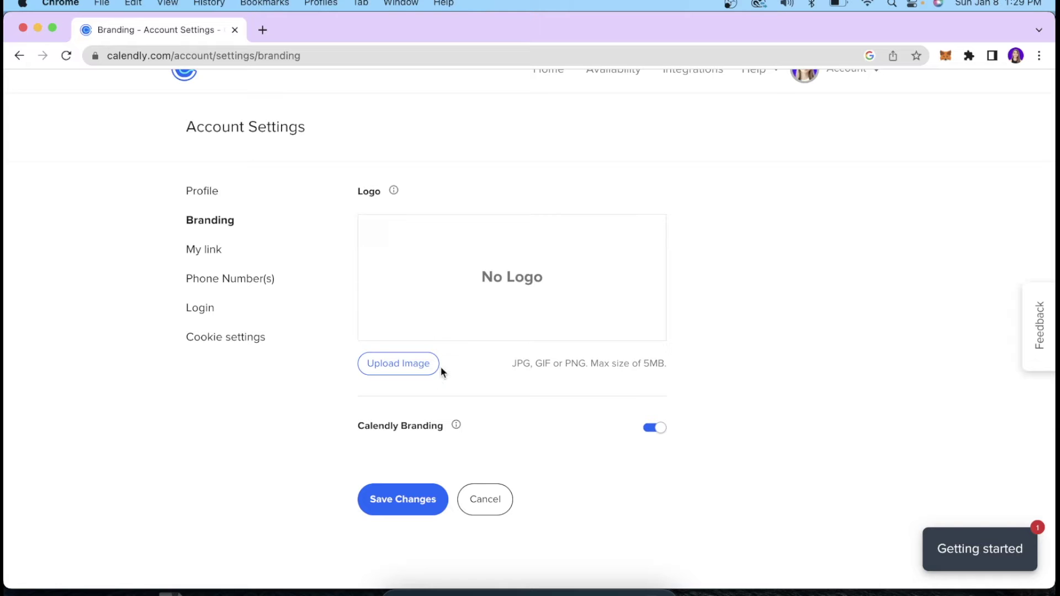
click(422, 375)
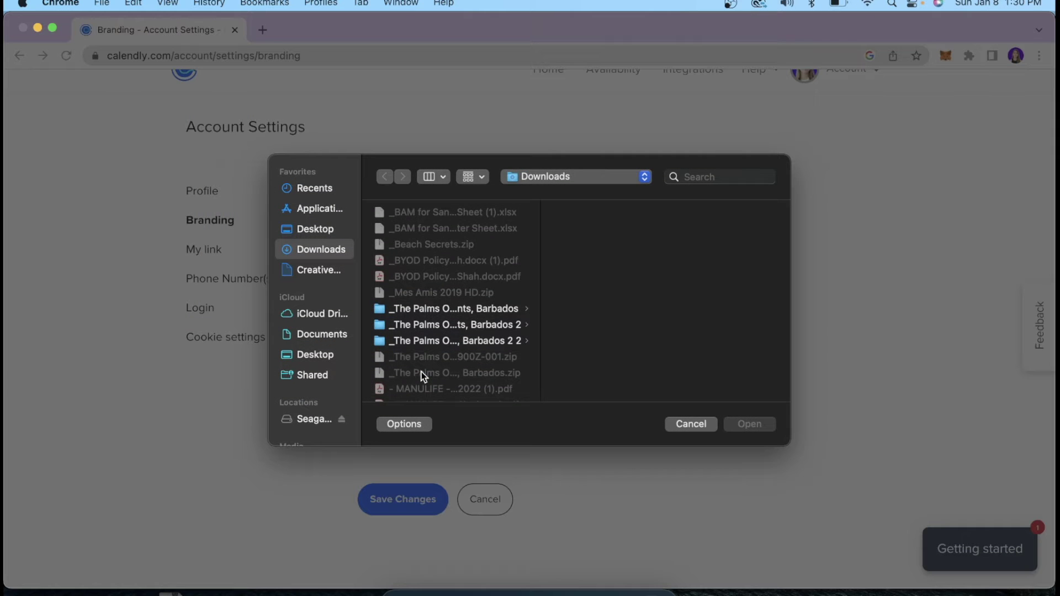
click(442, 306)
click(765, 425)
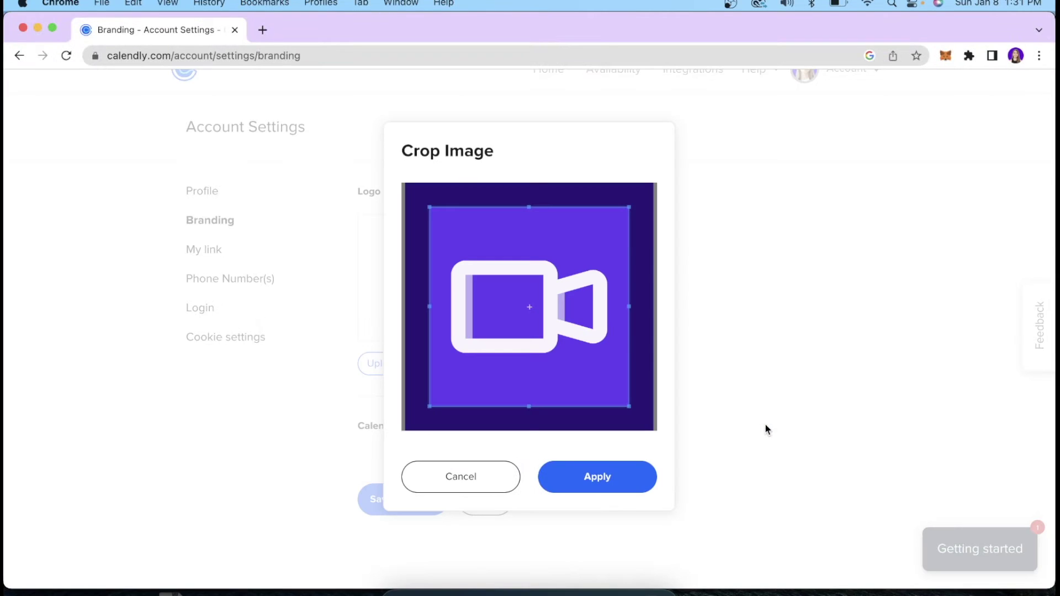
drag(509, 329, 501, 330)
click(627, 490)
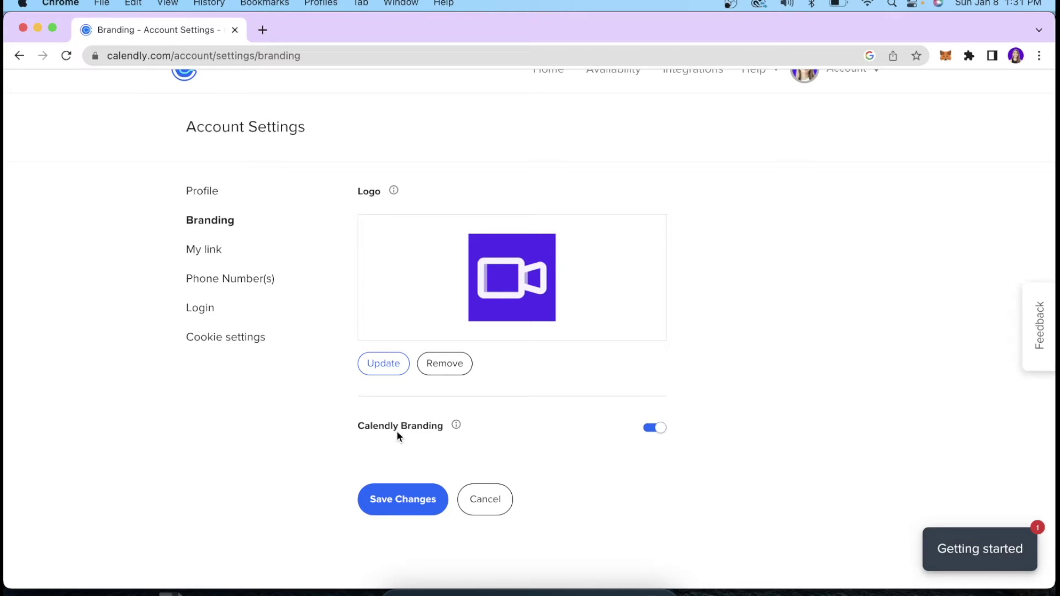
click(657, 428)
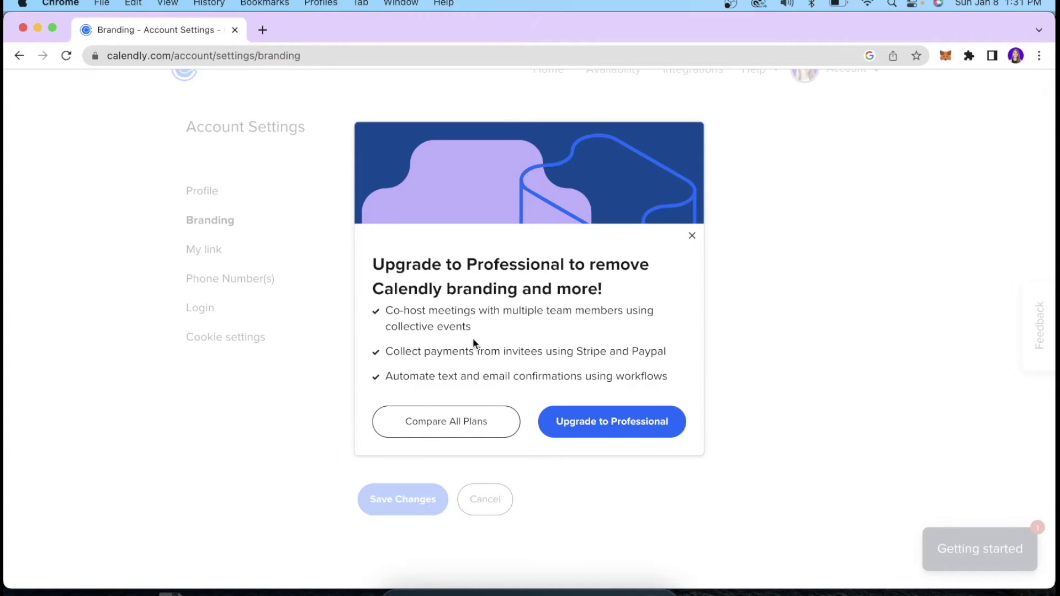
Change the personal Calendly link to "woovideocontent" and submit it
click(181, 248)
click(183, 250)
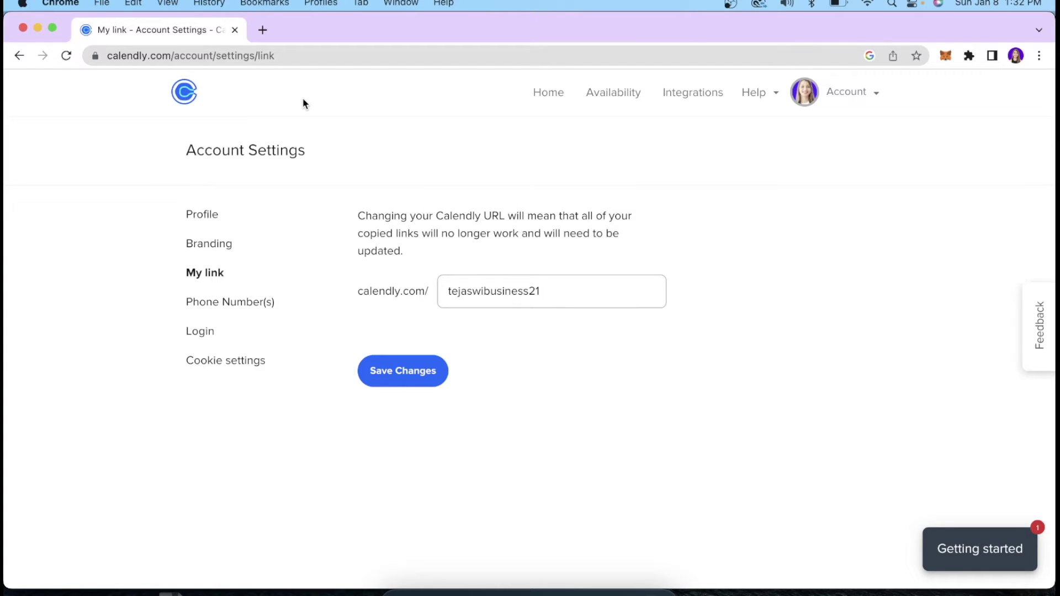
key(super+a)
key(BackSpace)
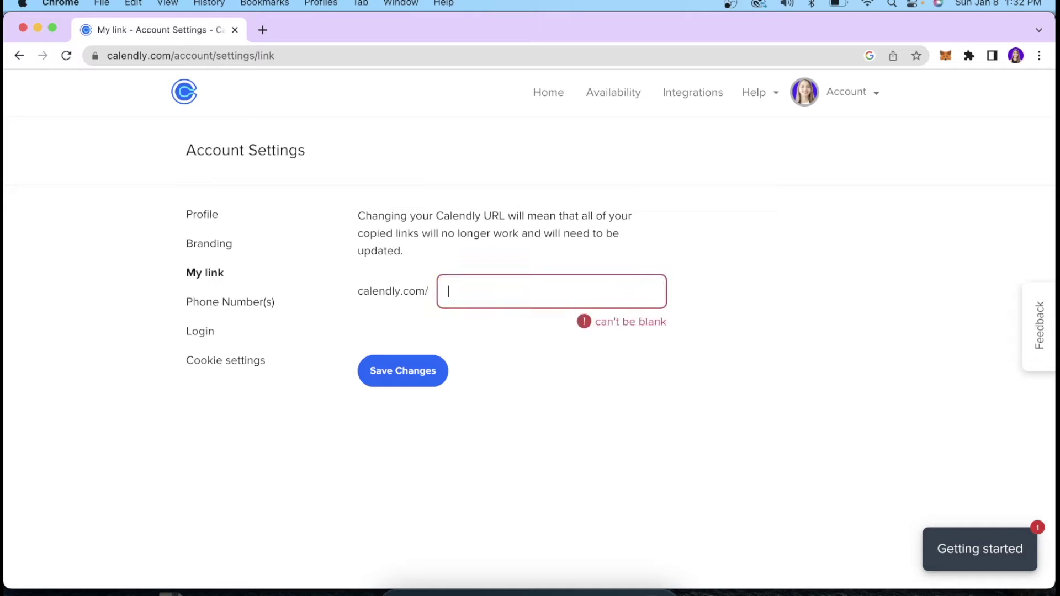
text(woovideo)
click(516, 301)
text(content)
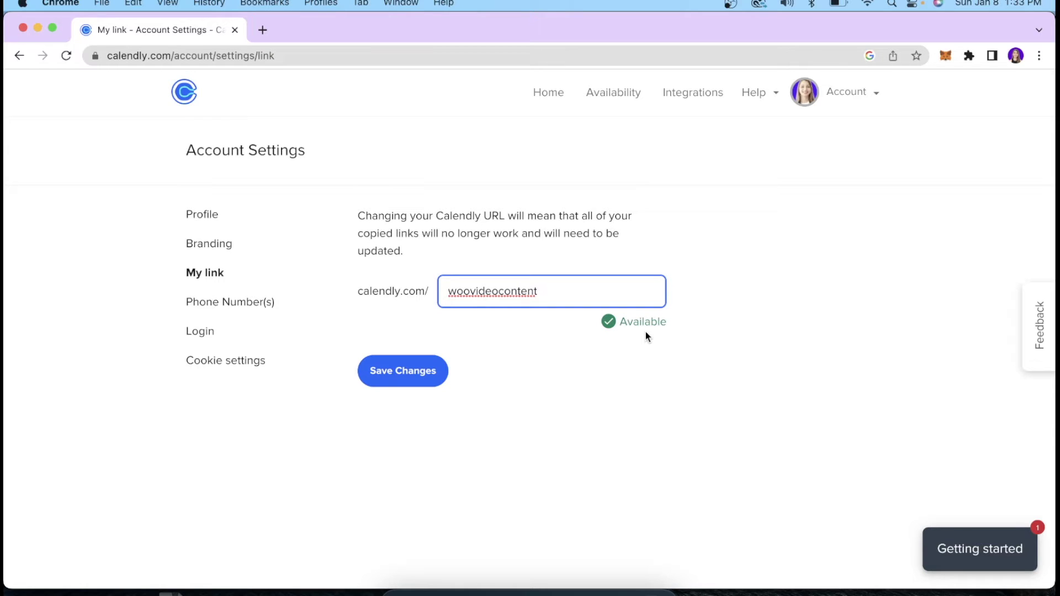
key(Return)
Visit the phone number settings and try to re-connect the calendar in Calendar Connections through the Google sign-in
click(263, 311)
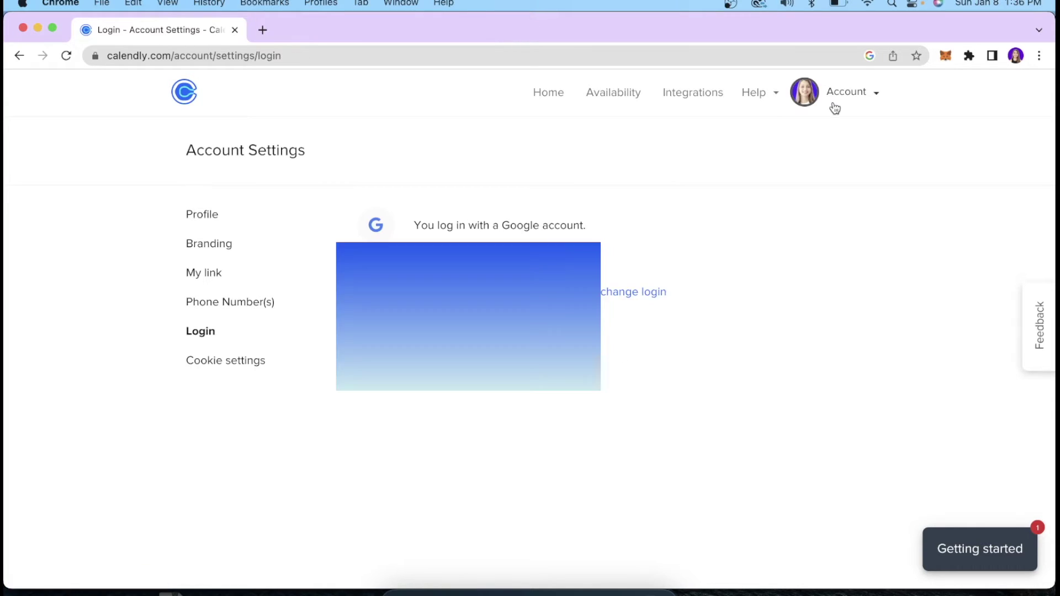
click(836, 107)
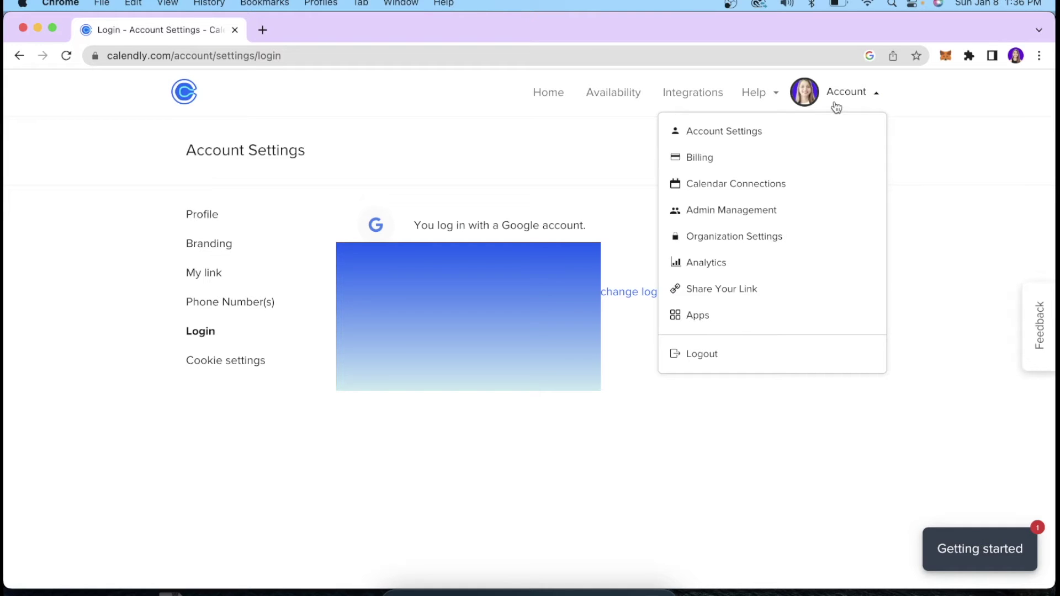
click(758, 190)
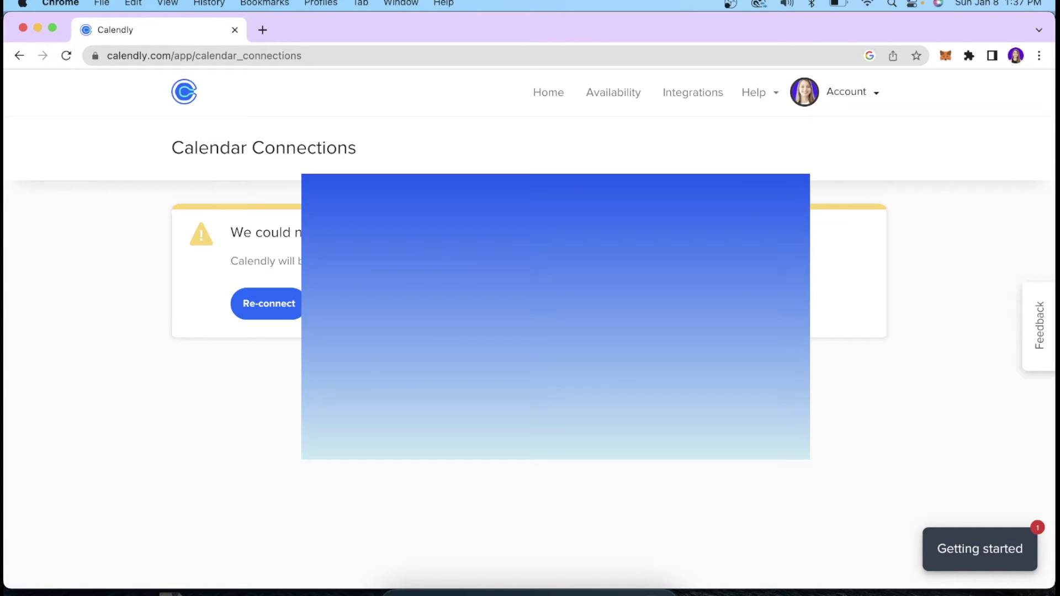
click(287, 307)
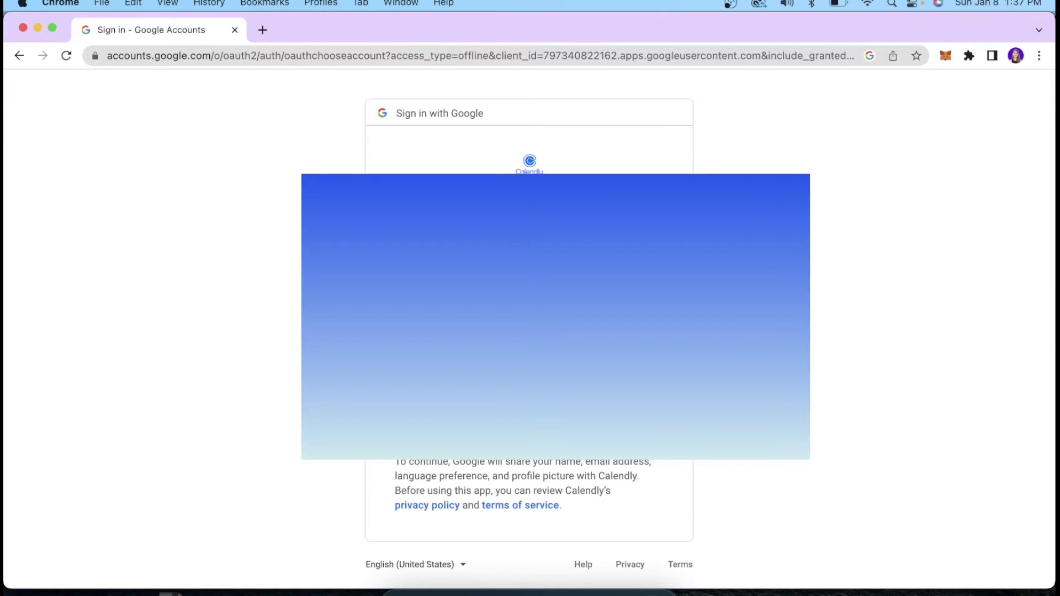
click(640, 527)
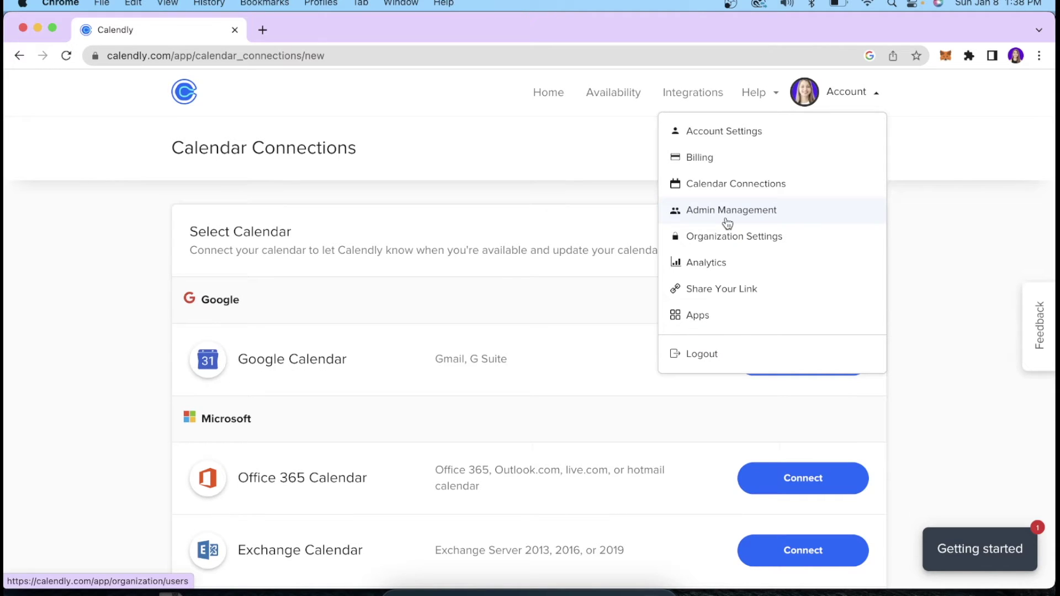
Open Admin Management, go through the Groups introduction to its end, and look over the team features page
click(727, 215)
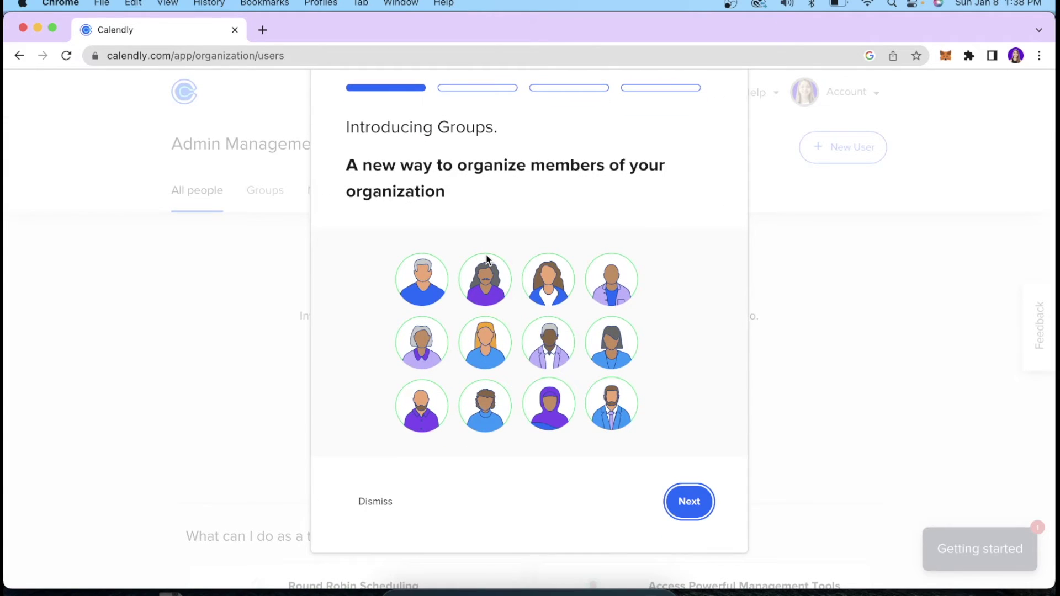
click(693, 496)
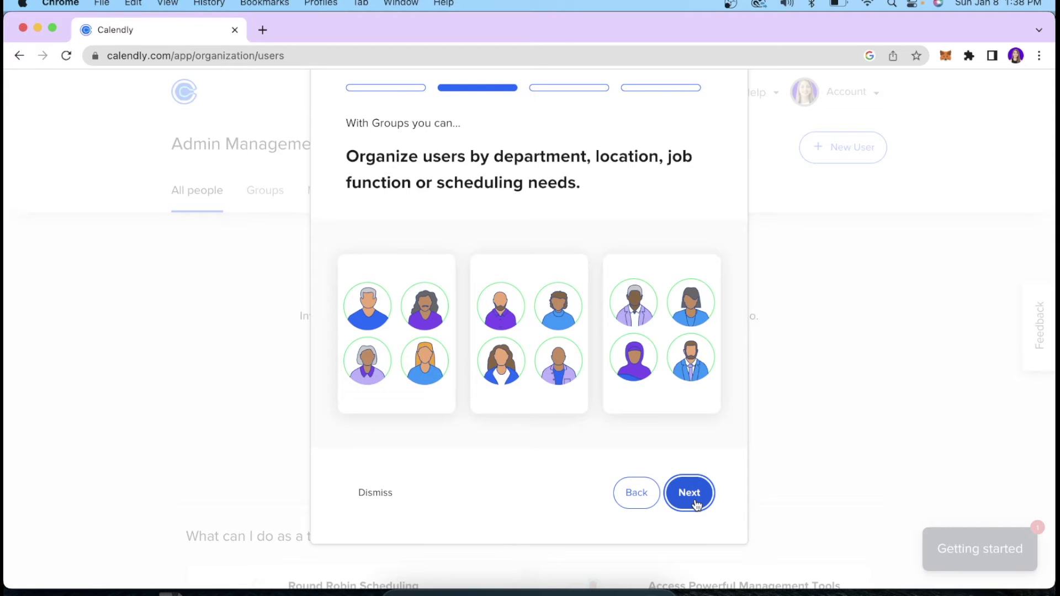
click(694, 495)
click(694, 496)
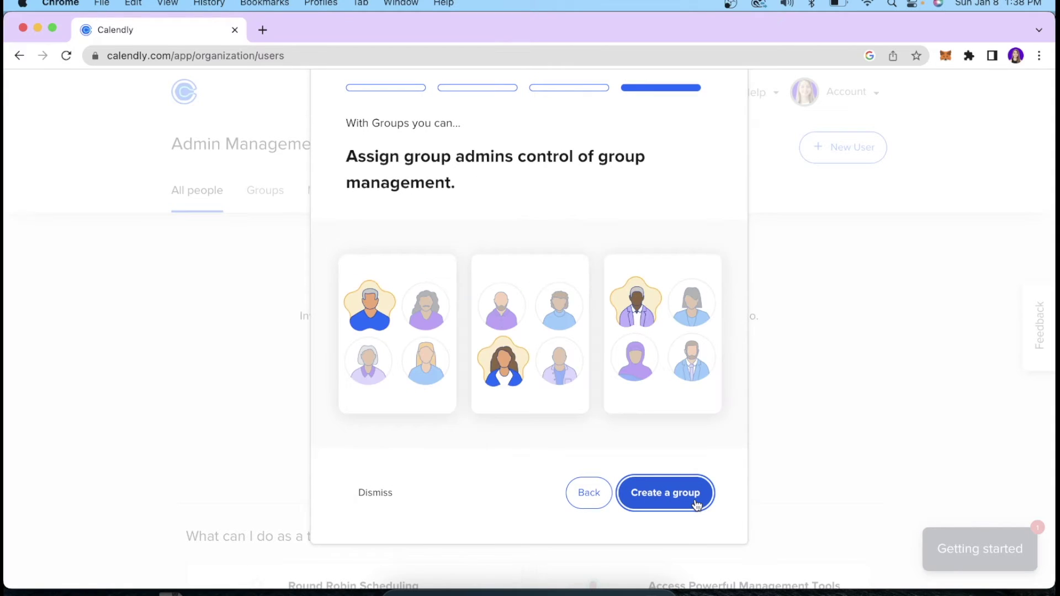
click(630, 506)
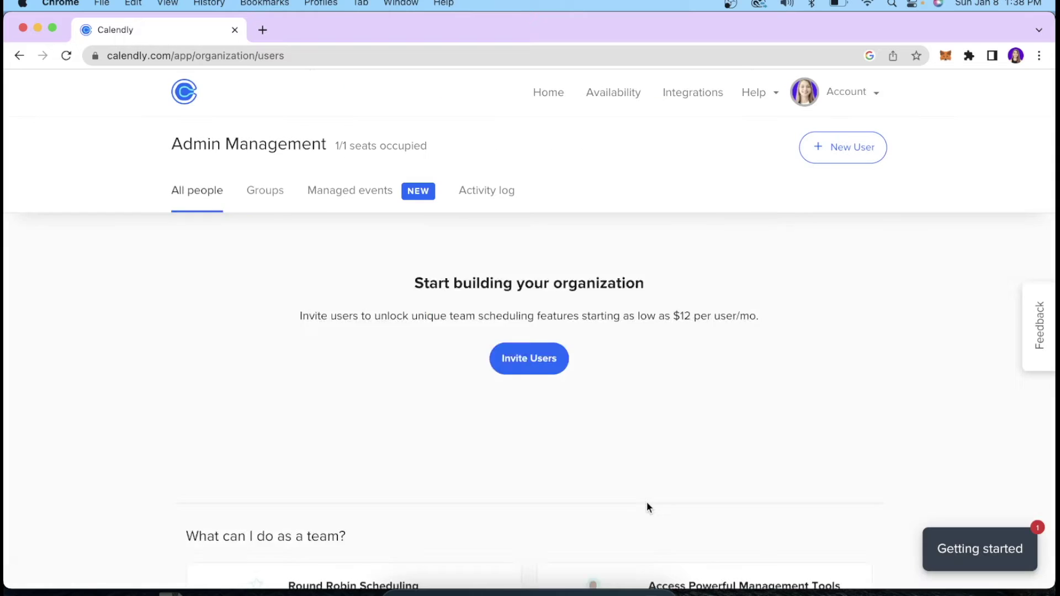
scroll(646, 502, down, 3)
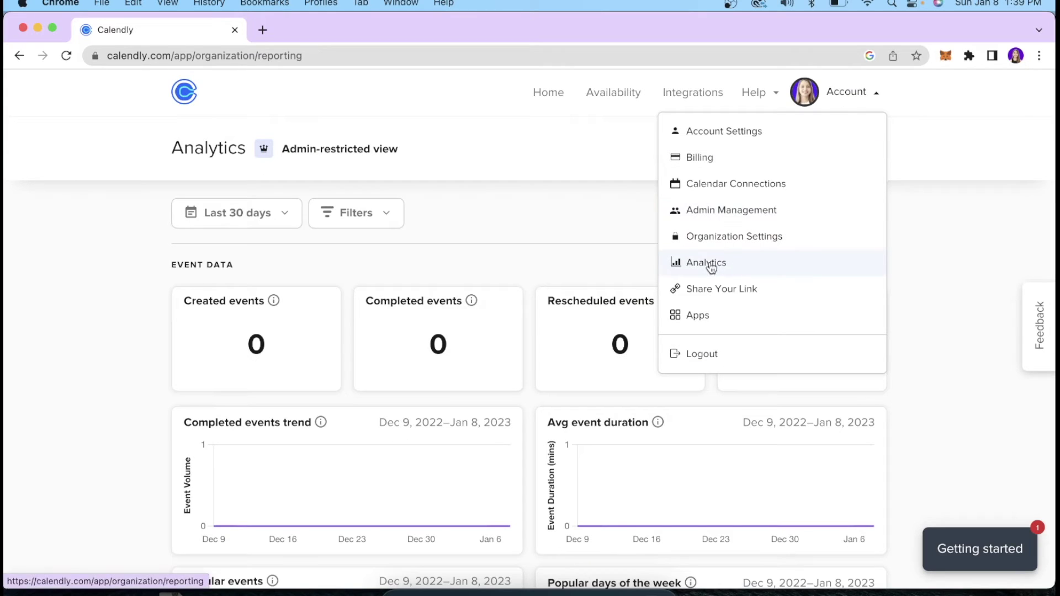
Open Analytics and examine the event data and user data reports
click(711, 267)
scroll(619, 229, down, 5)
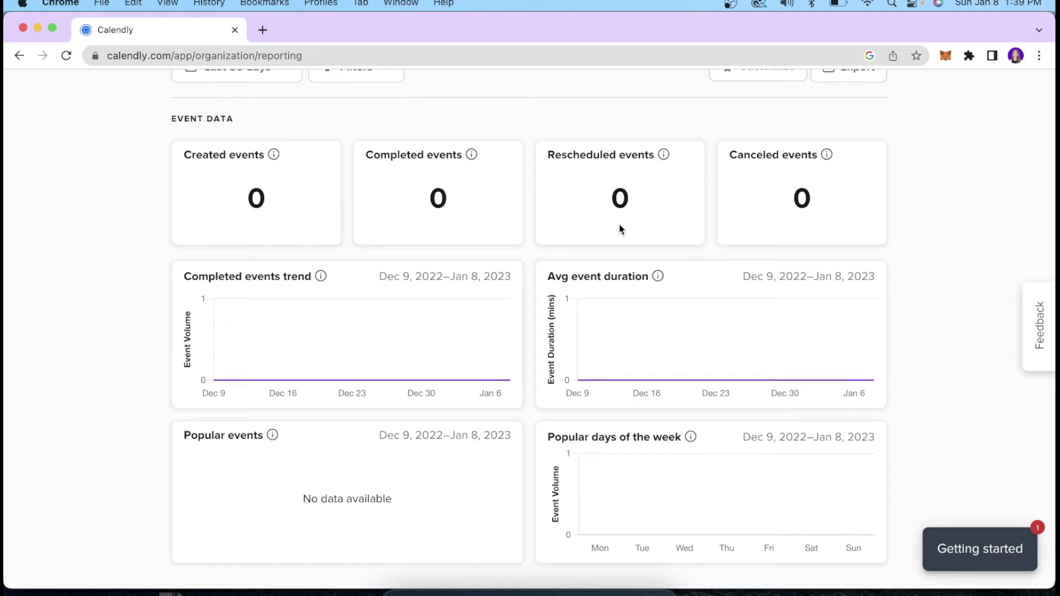
scroll(620, 229, down, 10)
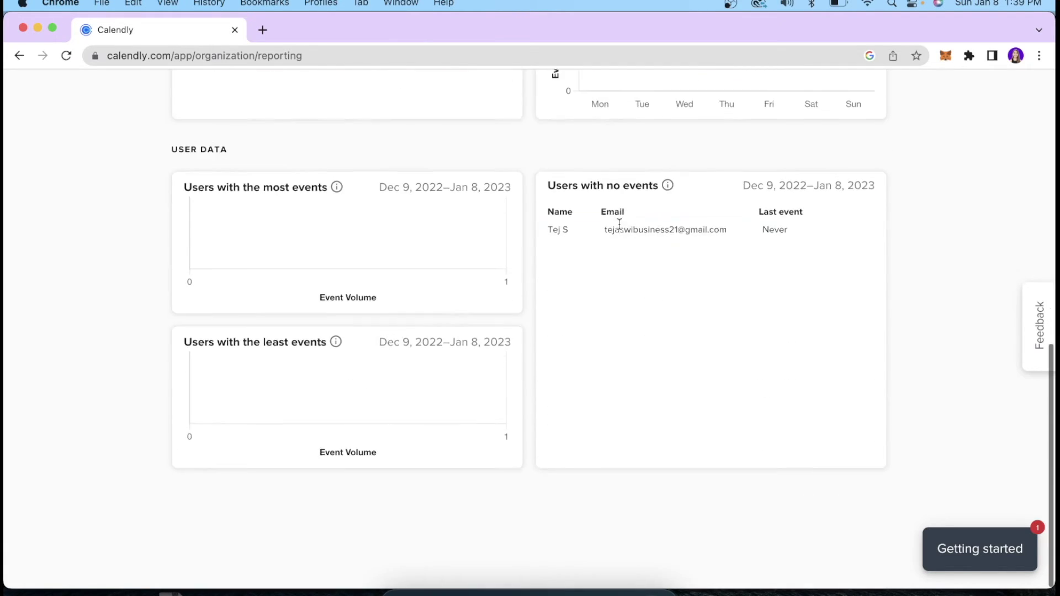
Return to the home page and start creating a new One-on-One event type
scroll(620, 228, up, 14)
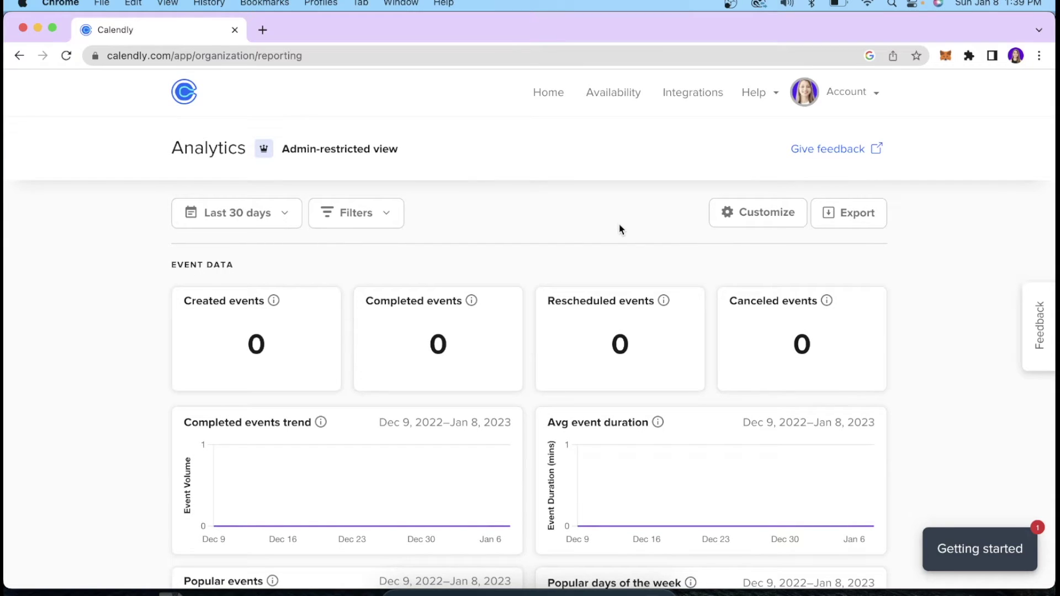
click(191, 96)
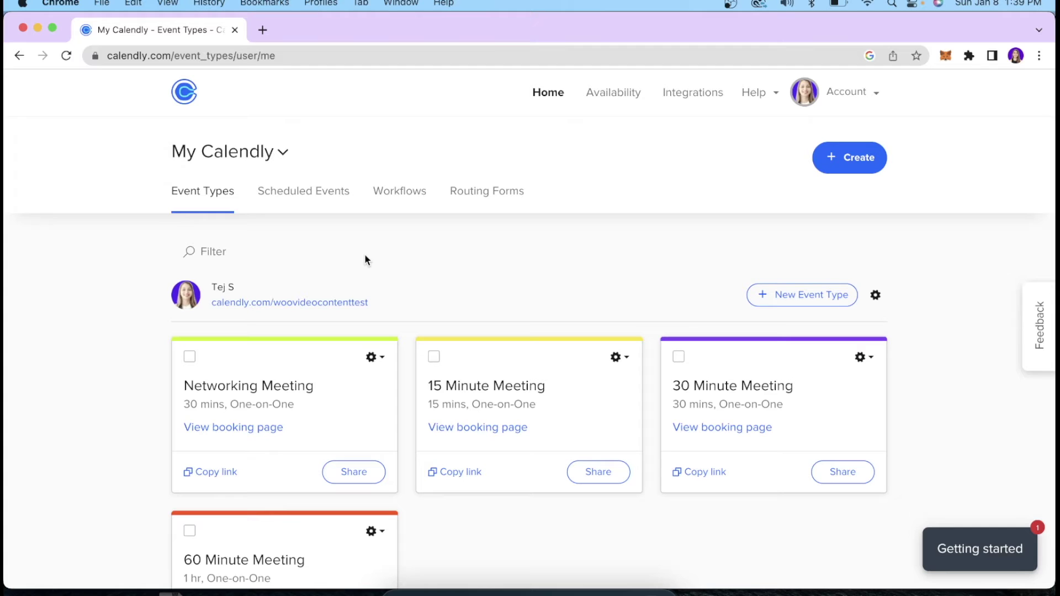
click(864, 159)
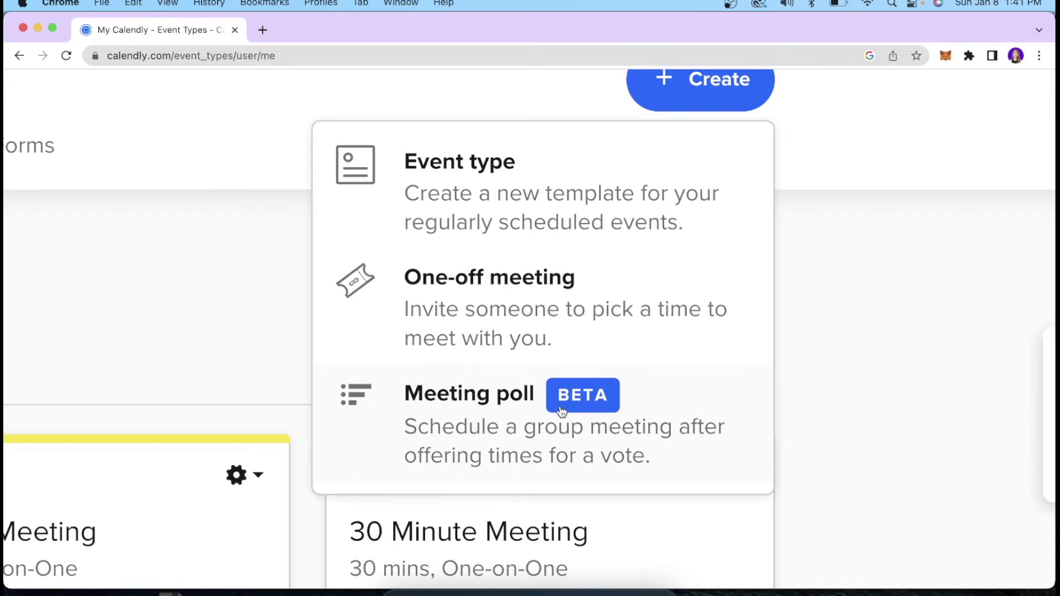
click(464, 211)
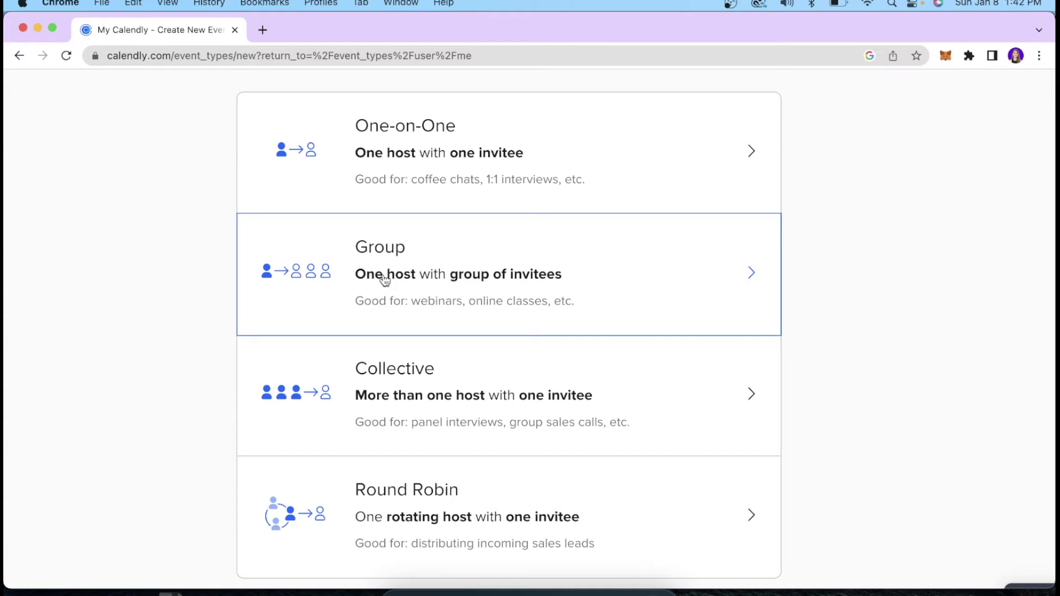
scroll(398, 309, down, 2)
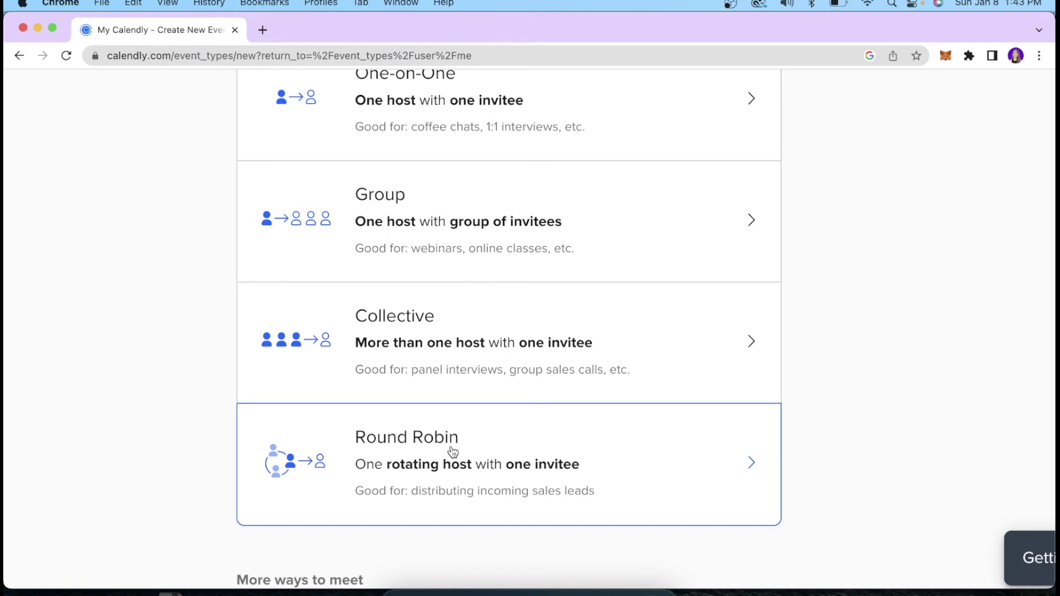
scroll(453, 451, down, 3)
scroll(452, 452, up, 3)
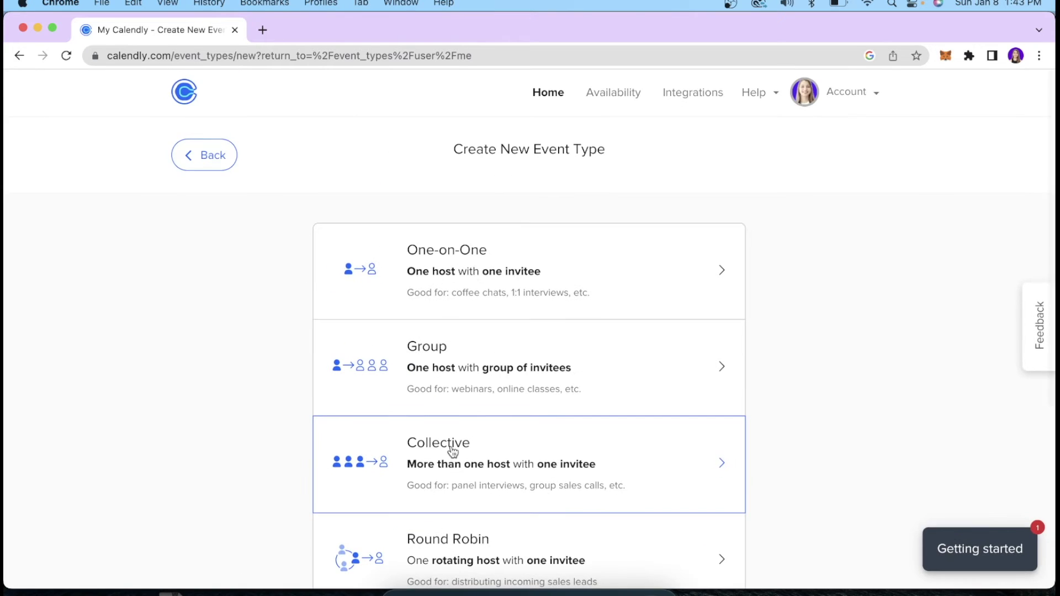
click(460, 287)
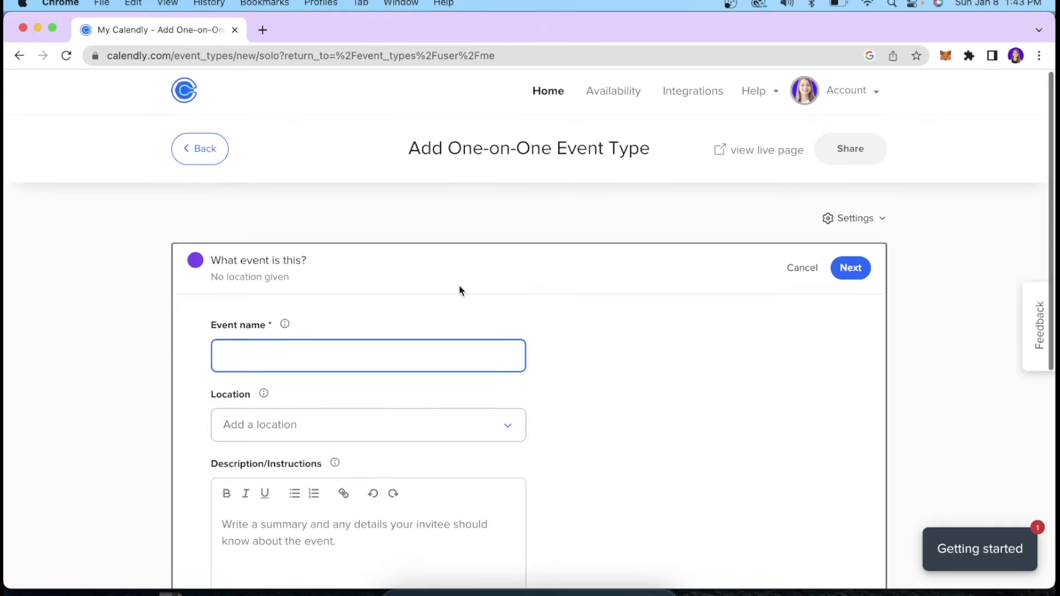
Name the new one-on-one event "Discovery Call - WOO Video"
scroll(459, 288, down, 3)
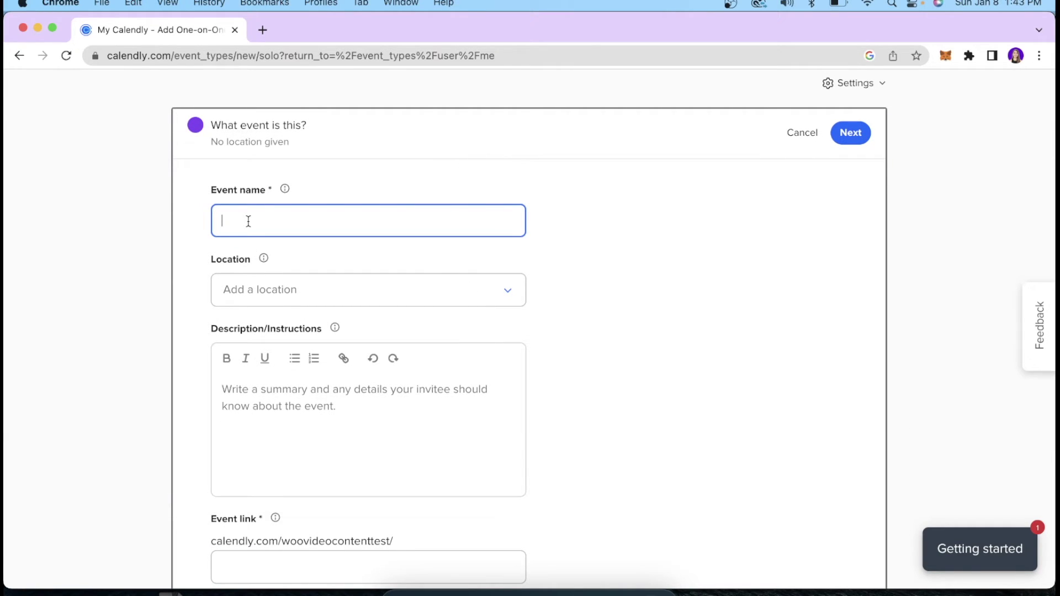
text(S)
key(BackSpace)
text(Discog)
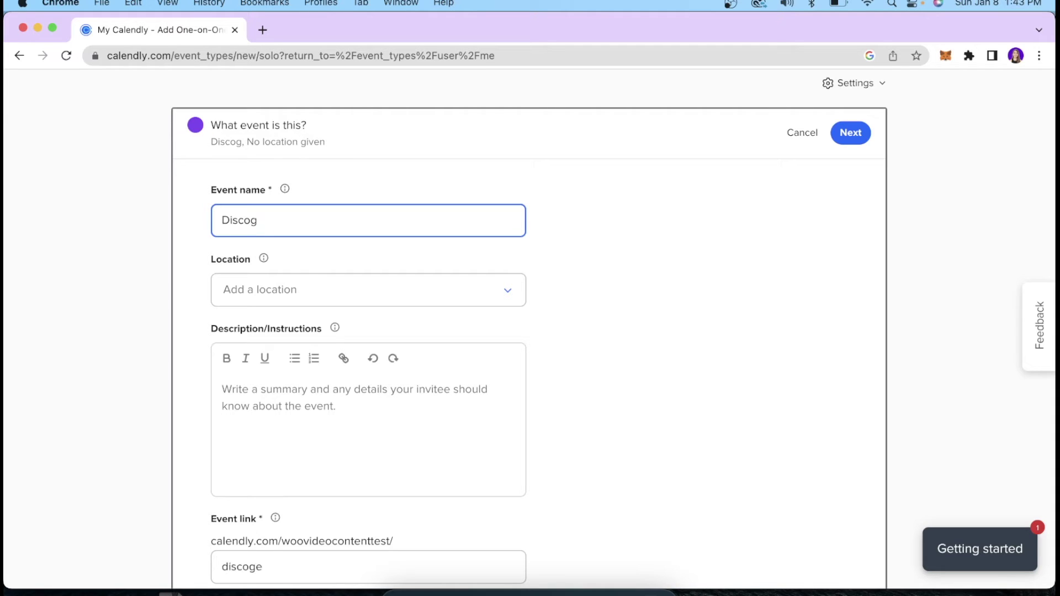
key(BackSpace)
text(ve)
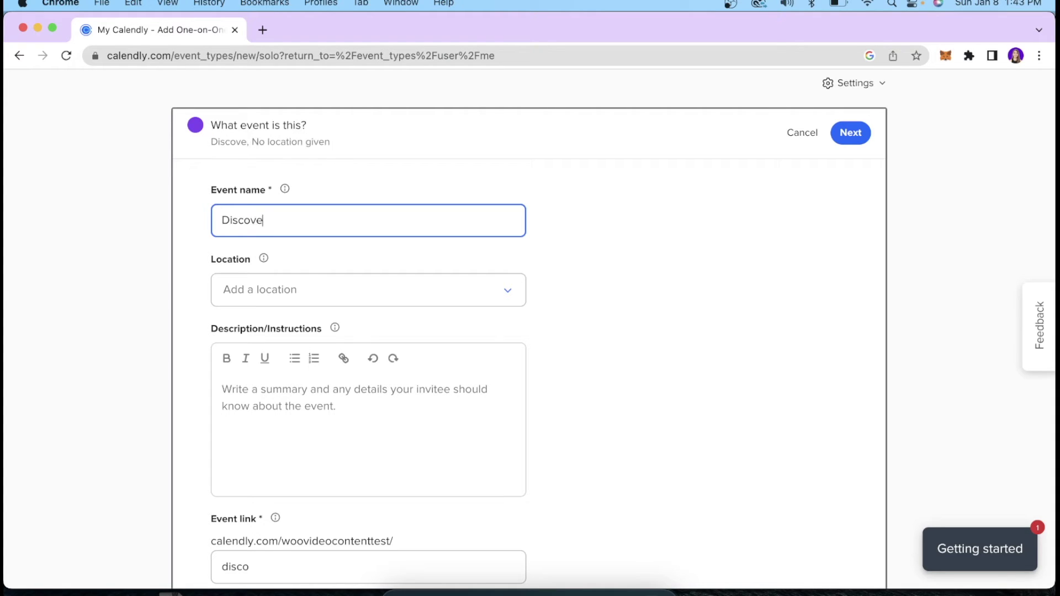
text(ry Call - WOO Video)
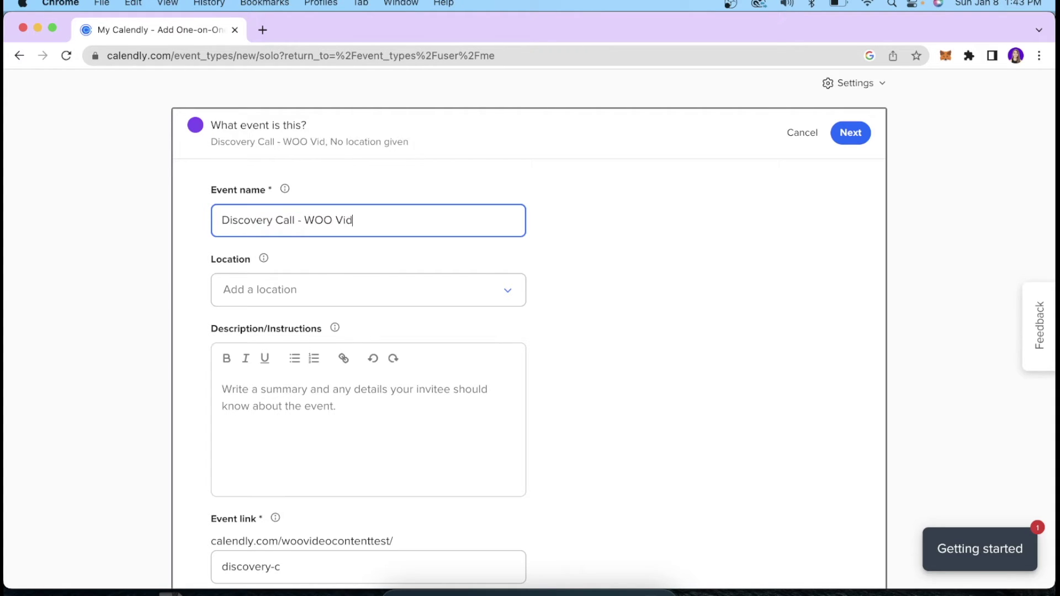
click(334, 246)
scroll(332, 246, down, 1)
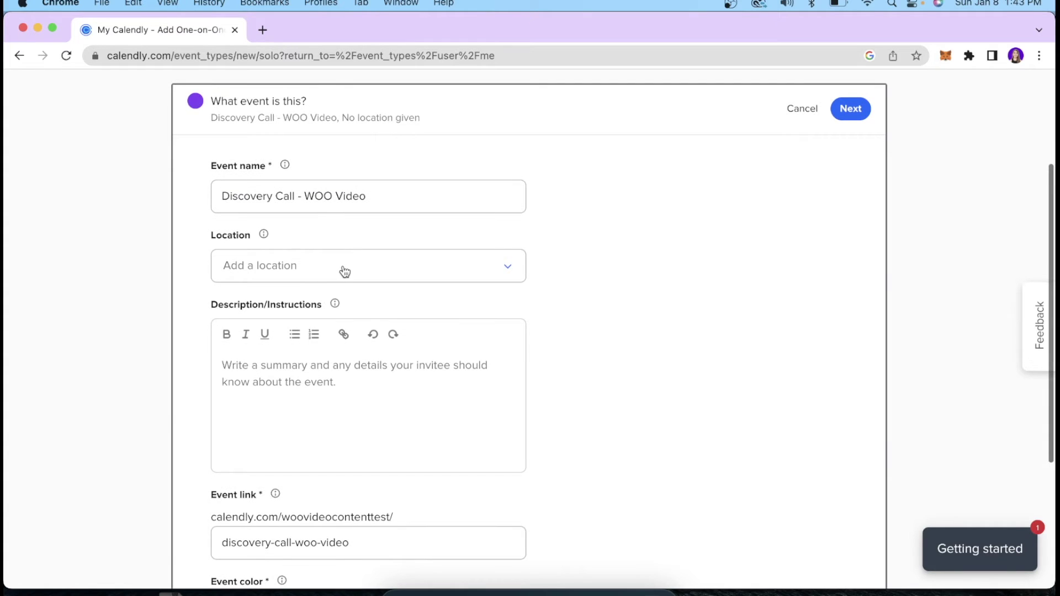
Look through the available meeting locations and set the event's location to Google Meet
click(344, 272)
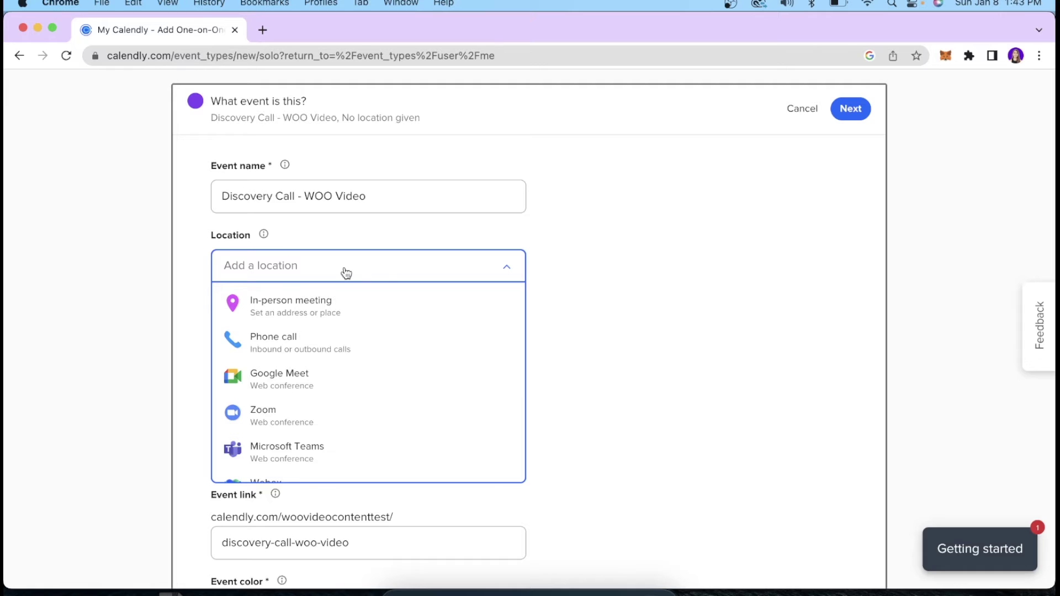
scroll(308, 383, down, 1)
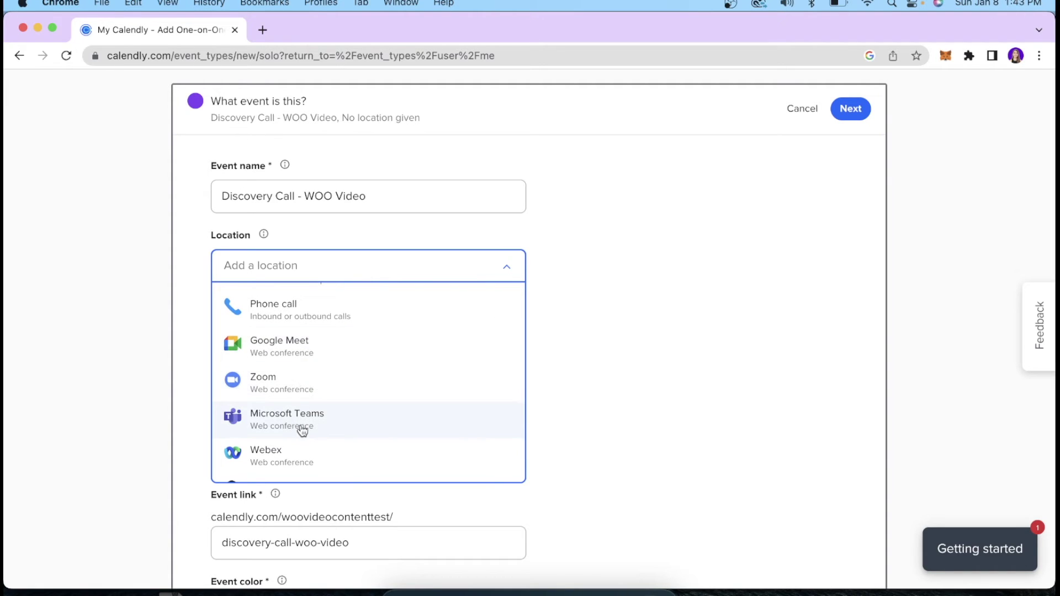
scroll(297, 430, down, 3)
scroll(298, 431, up, 5)
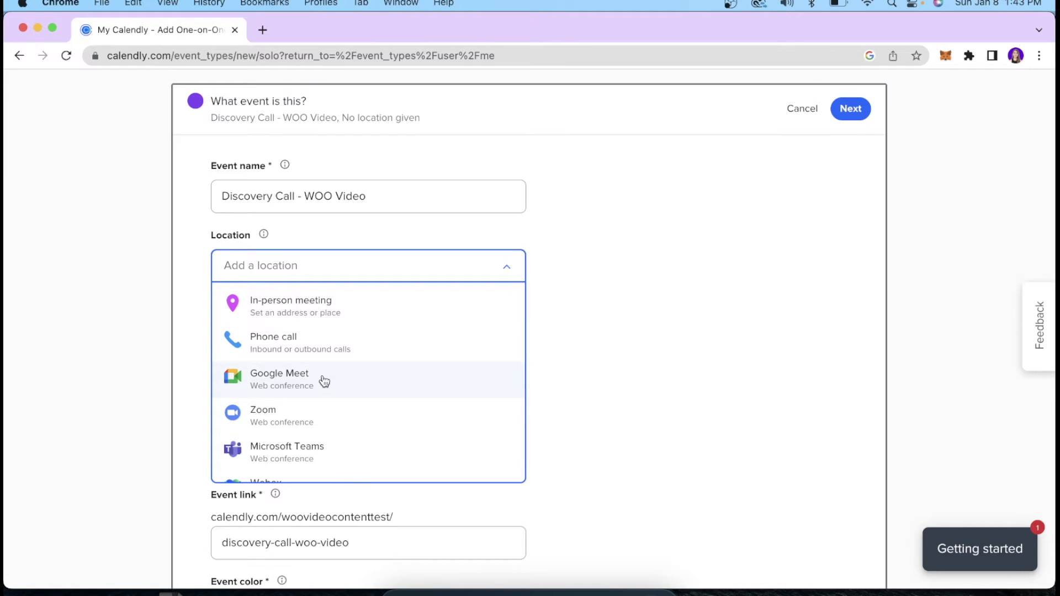
click(266, 380)
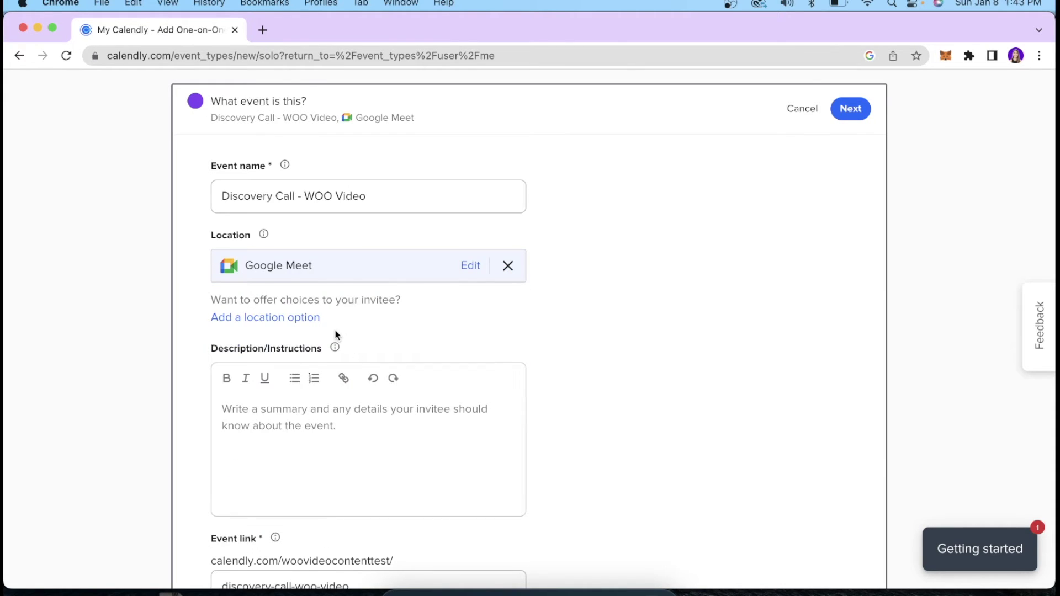
Write a description thanking invitees for scheduling, asking for the survey to be filled out before the call, and saying you look forward to meeting
scroll(336, 330, down, 3)
click(328, 315)
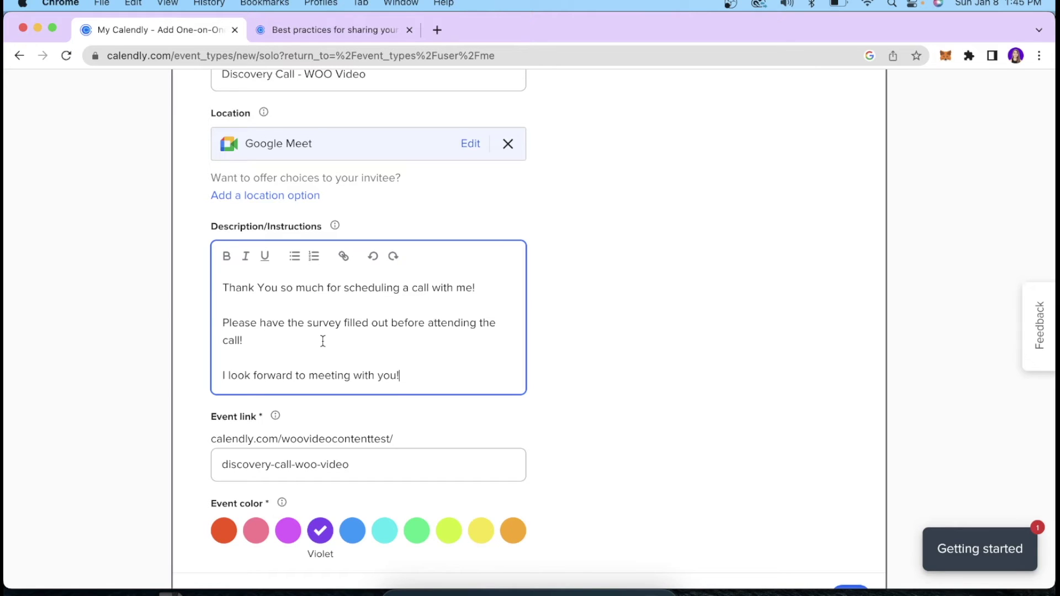
scroll(323, 341, down, 1)
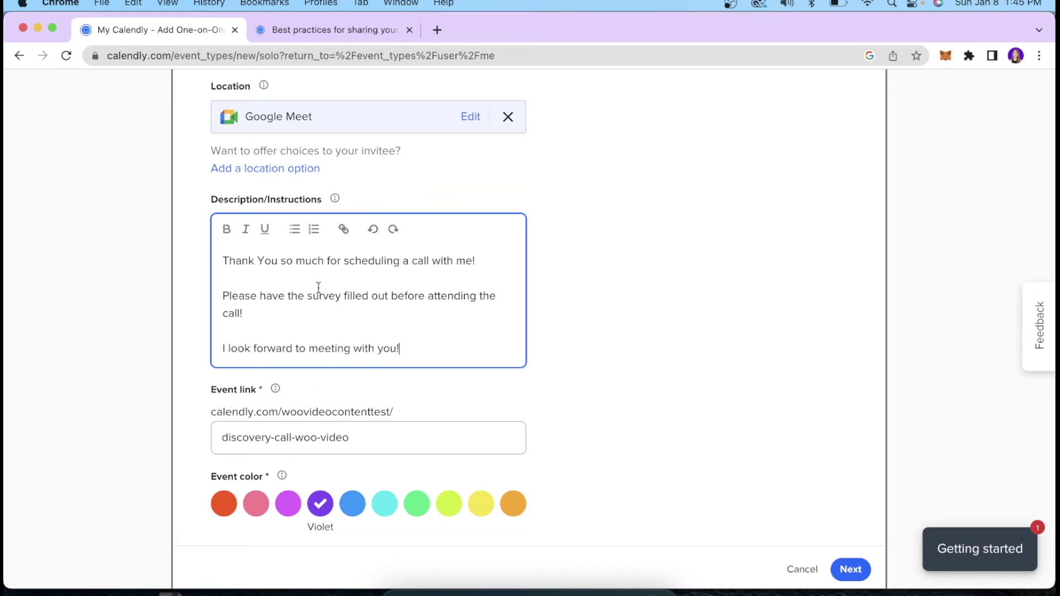
scroll(386, 438, down, 3)
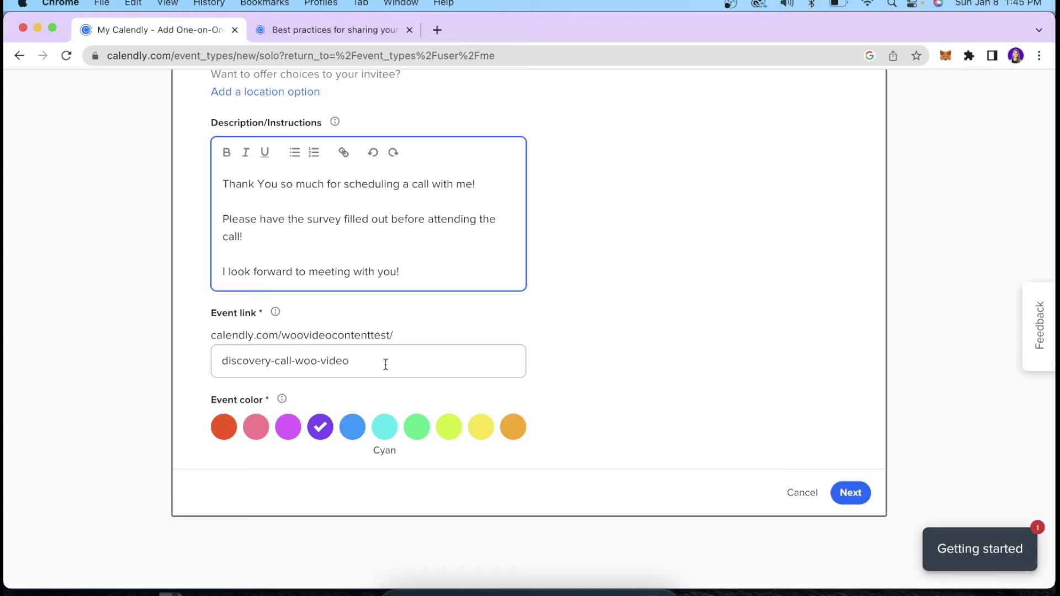
scroll(331, 408, down, 2)
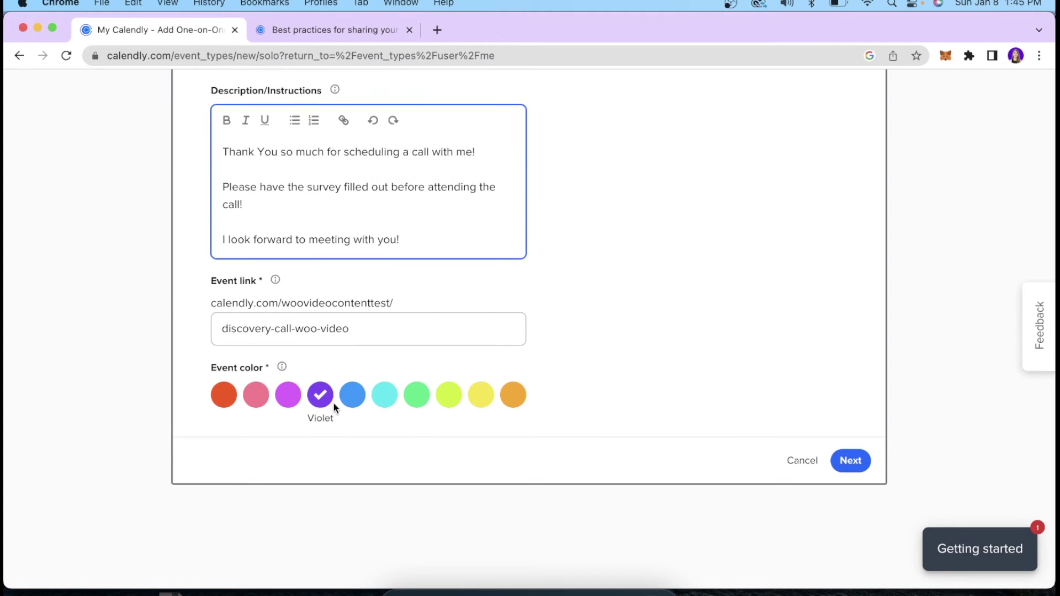
Try another event color, set it back to Violet, and continue to the booking settings
click(288, 393)
click(323, 398)
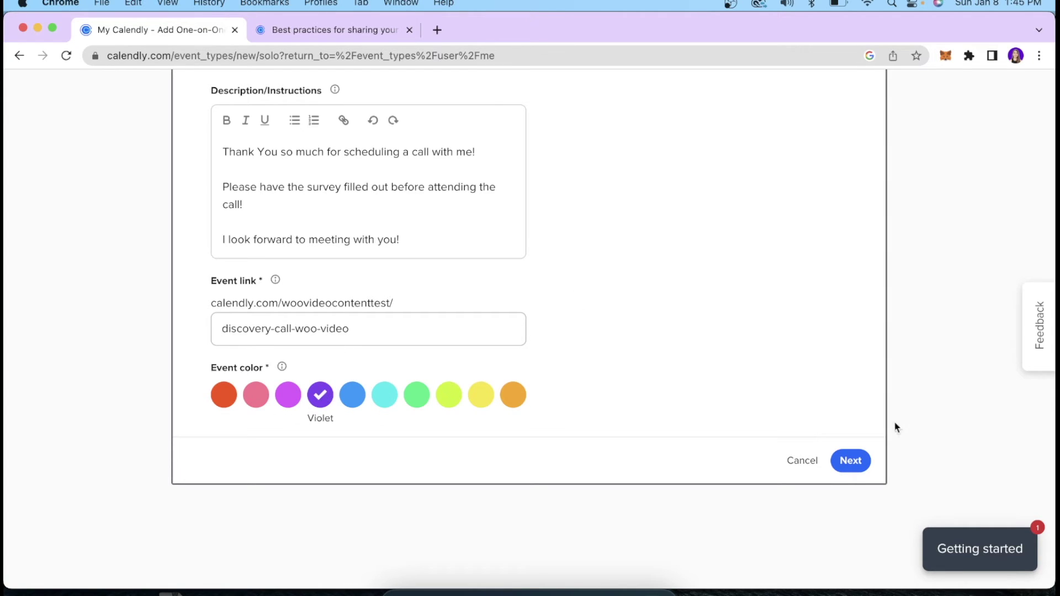
click(851, 461)
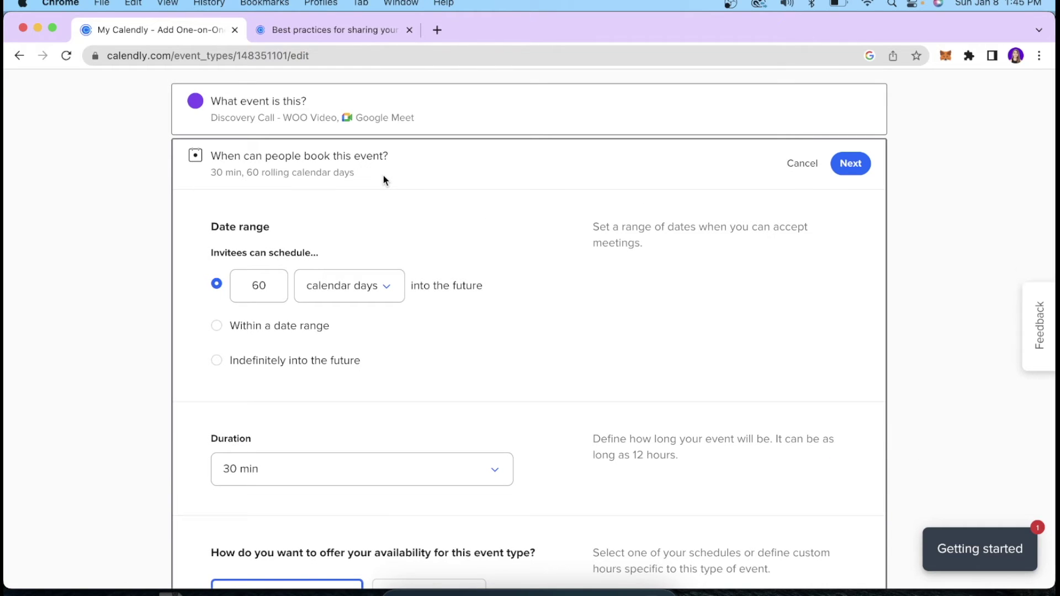
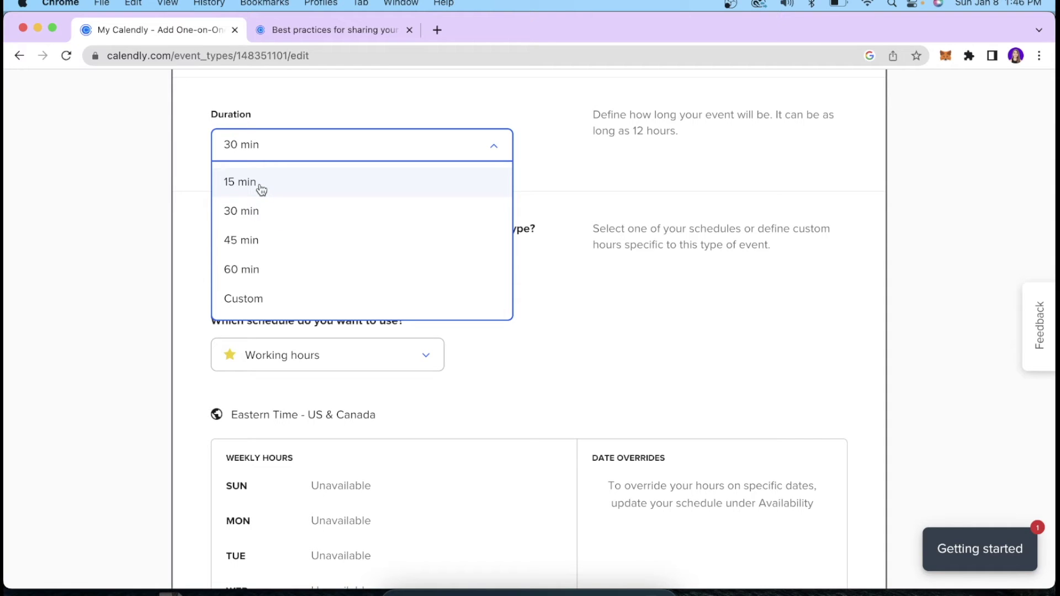
Set the event duration to 15 min and switch its availability to custom hours
click(260, 185)
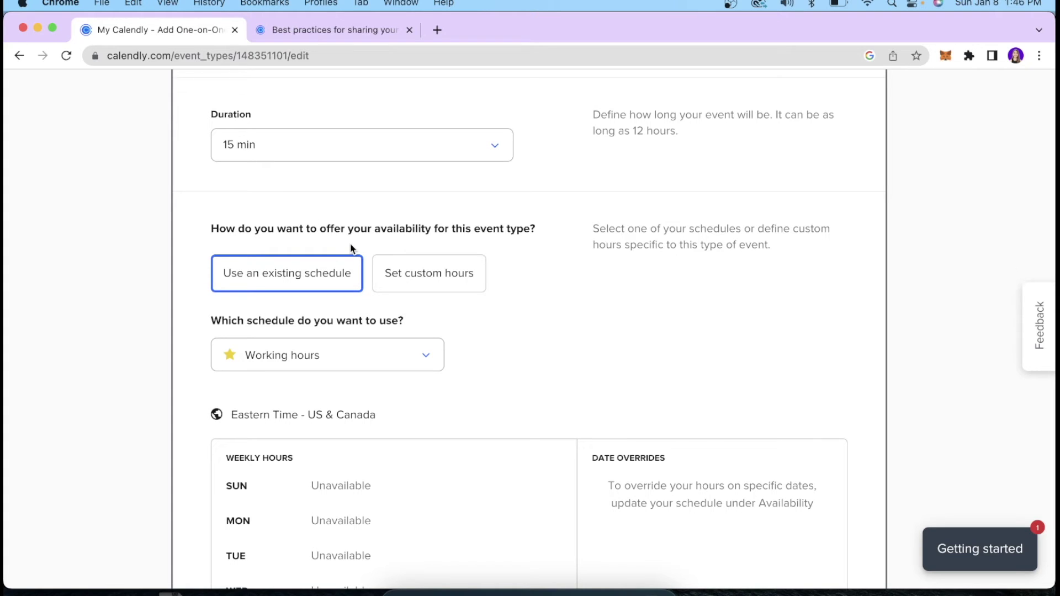
scroll(351, 249, down, 1)
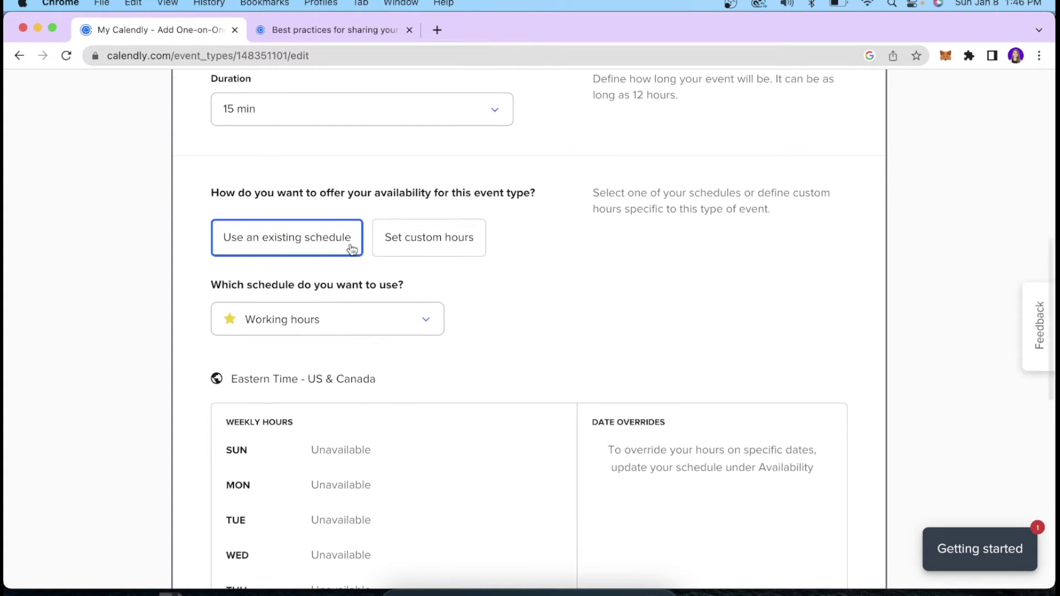
click(414, 250)
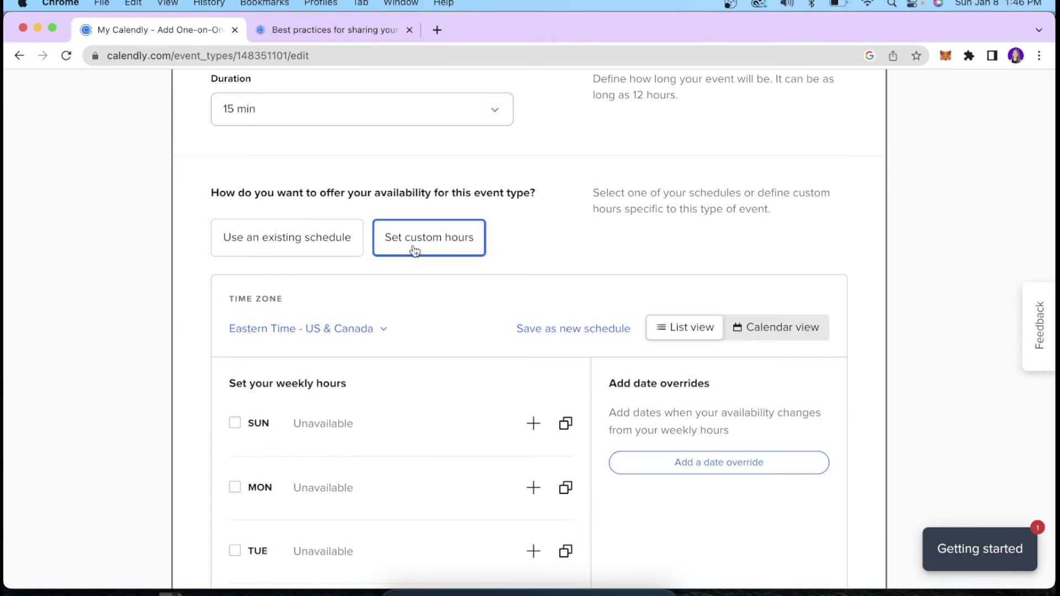
Check the time zone setting and view the custom hours as a calendar, ending back in list view
scroll(380, 269, down, 4)
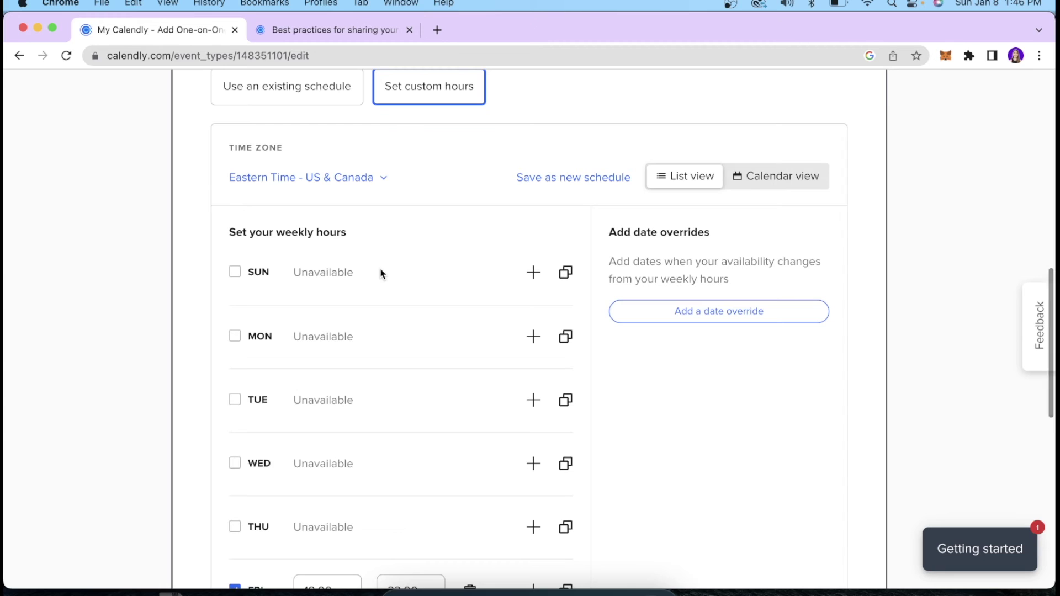
click(340, 188)
click(341, 188)
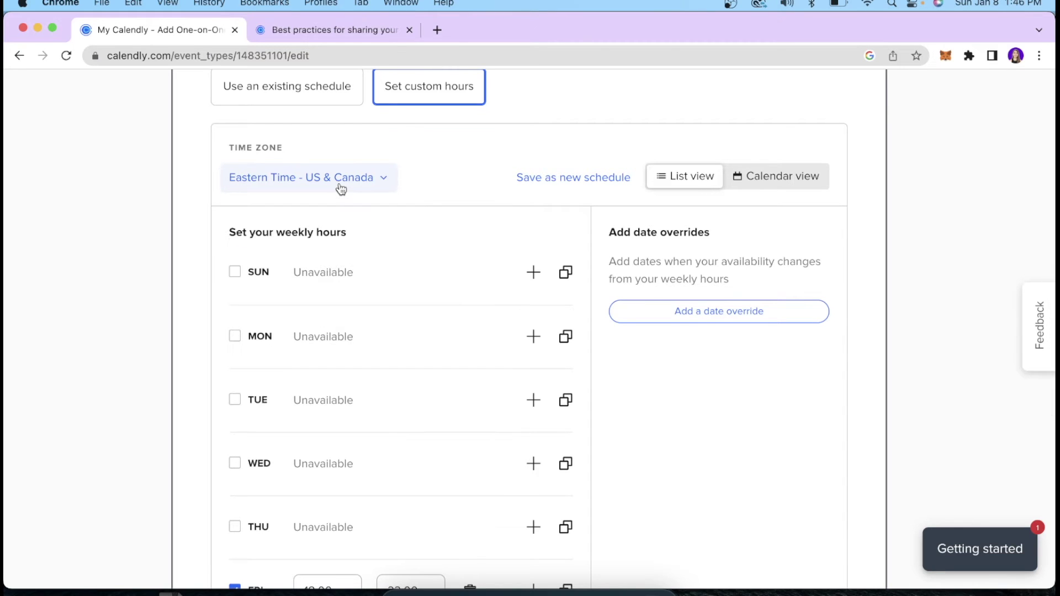
scroll(375, 188, down, 1)
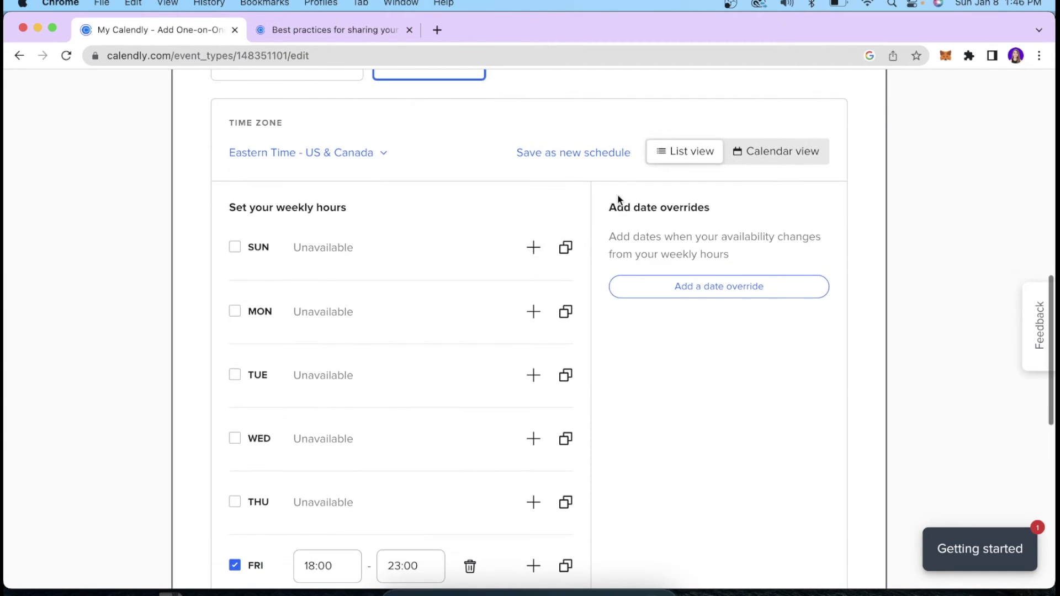
click(765, 156)
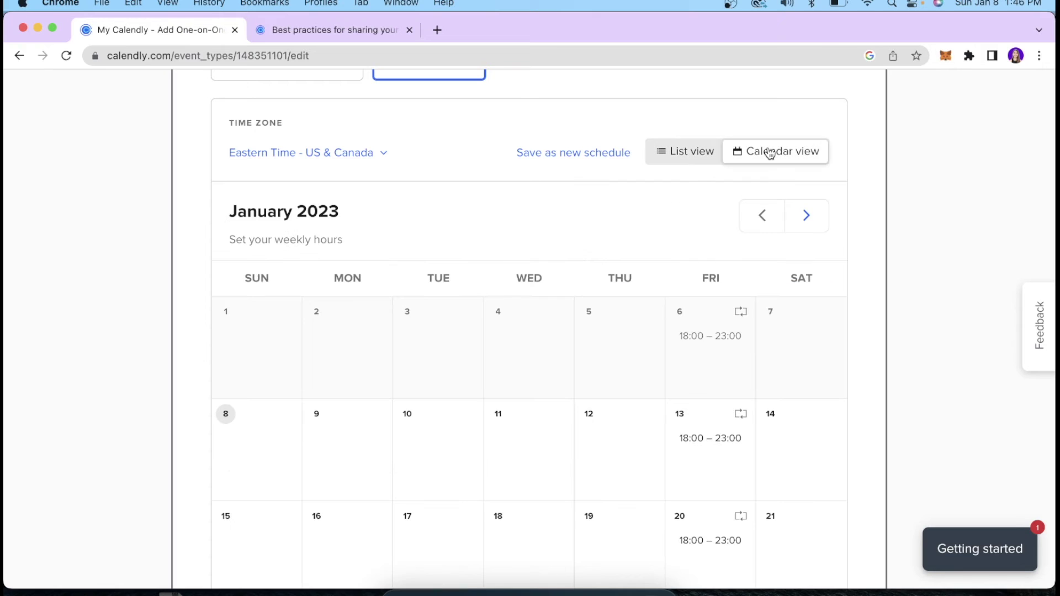
click(690, 156)
Make Monday and Tuesday available in the weekly hours and set Monday's end time to 12:00
scroll(479, 320, down, 2)
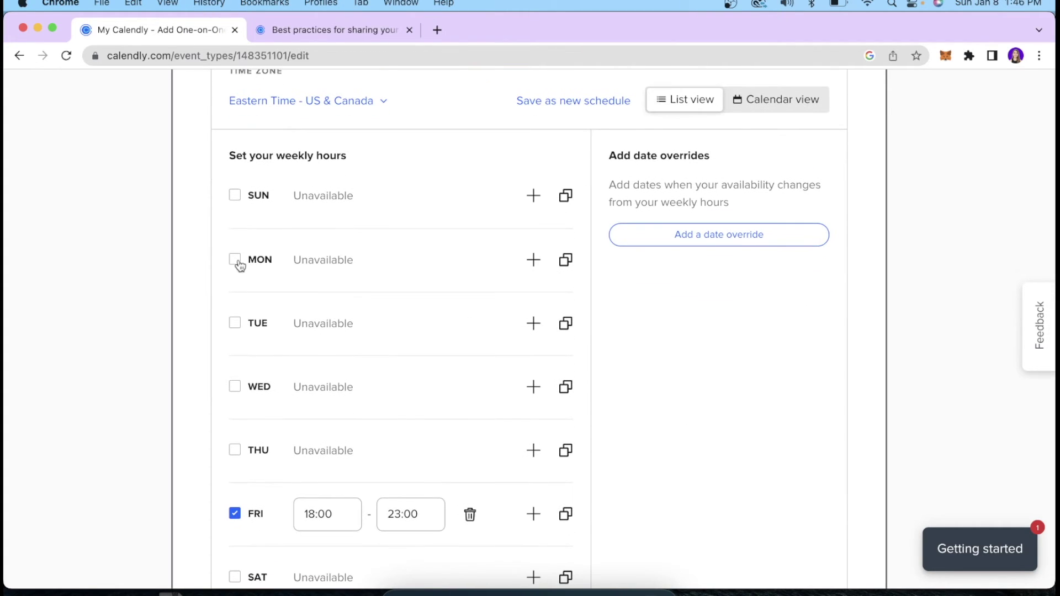
click(239, 265)
click(233, 326)
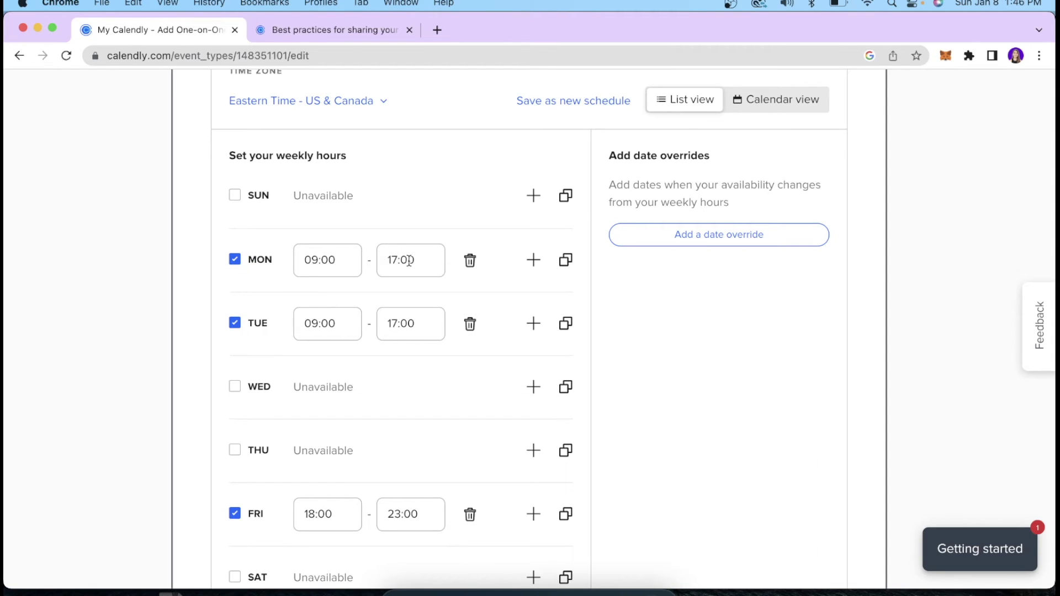
drag(422, 260, 380, 243)
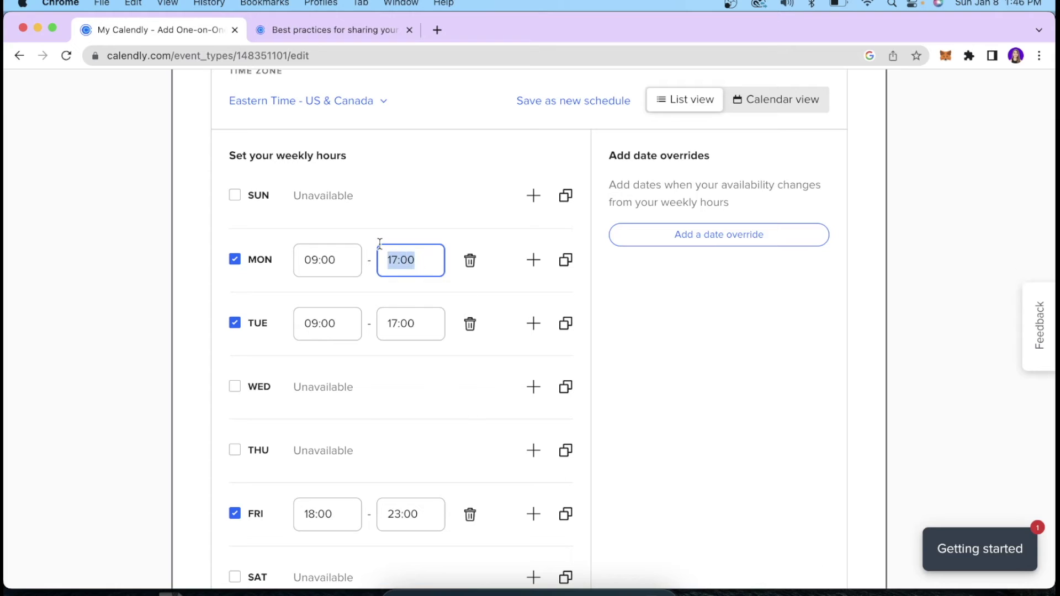
scroll(438, 345, up, 5)
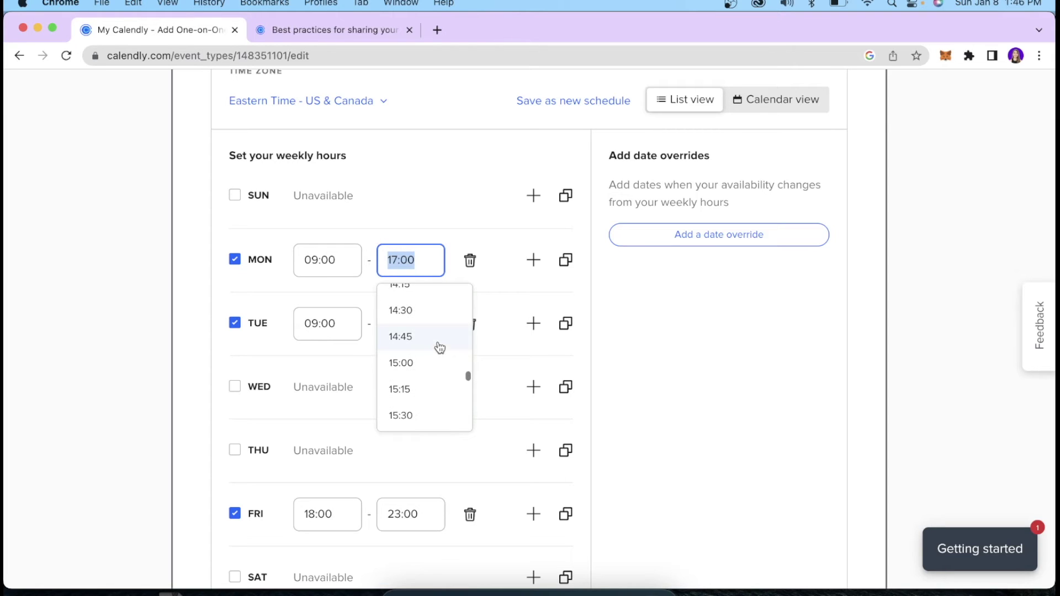
scroll(428, 318, up, 2)
scroll(429, 322, up, 3)
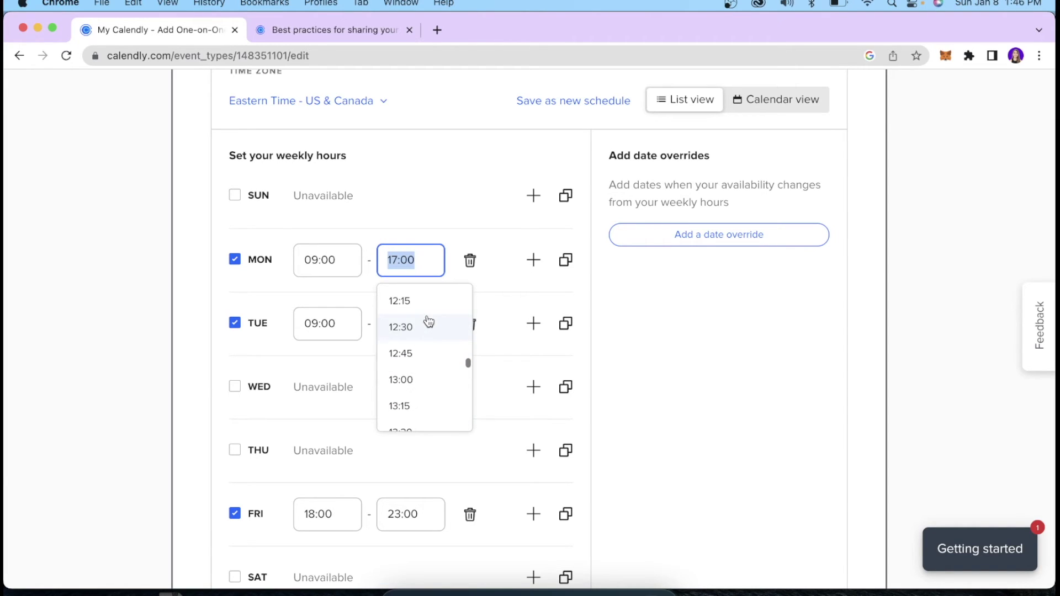
scroll(406, 331, up, 2)
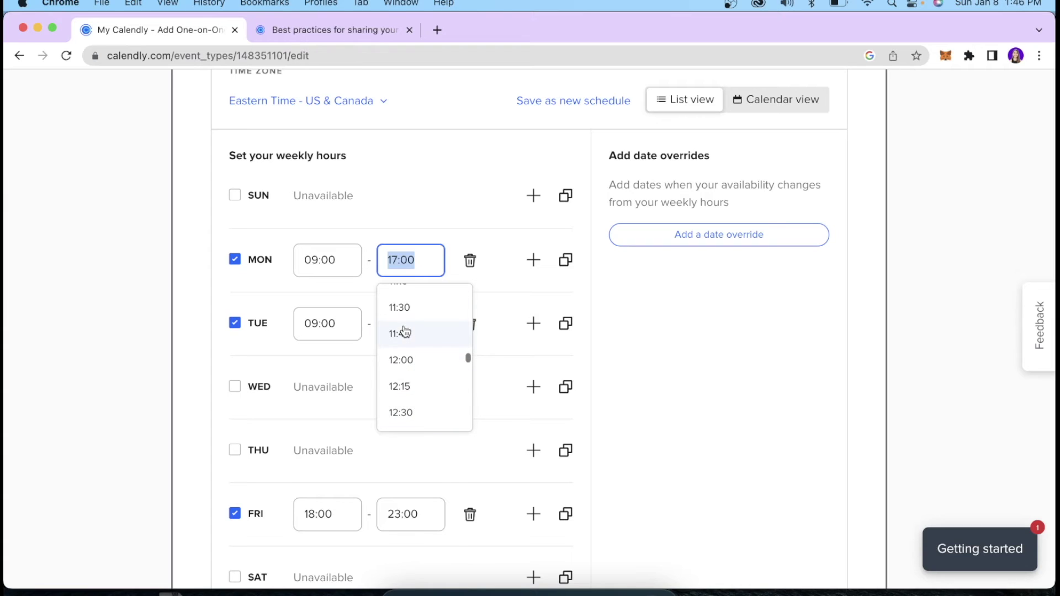
click(413, 359)
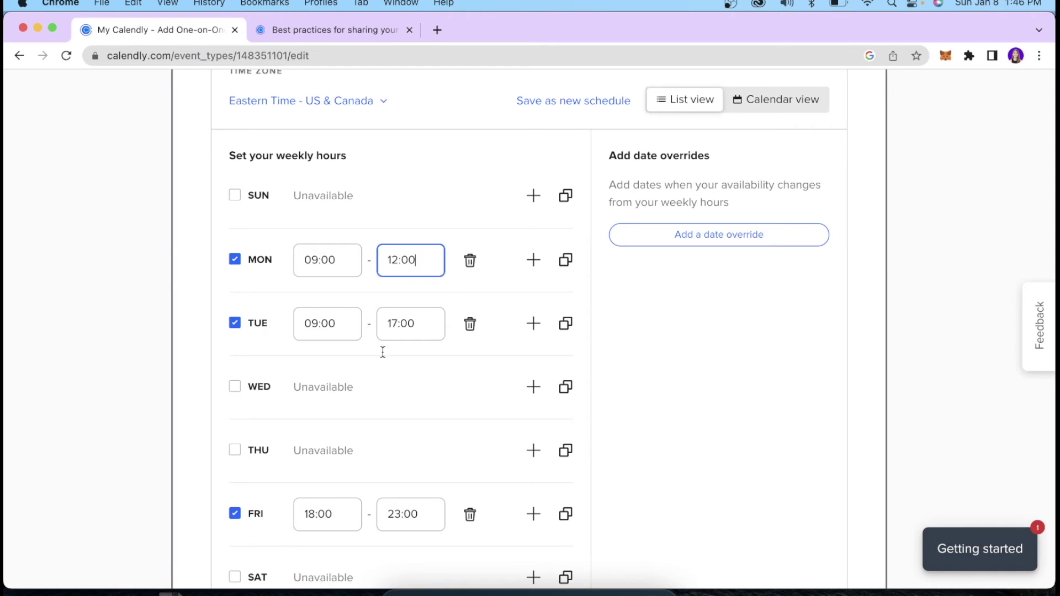
Copy Monday's hours to Sunday, Tuesday, Wednesday and Thursday
click(565, 260)
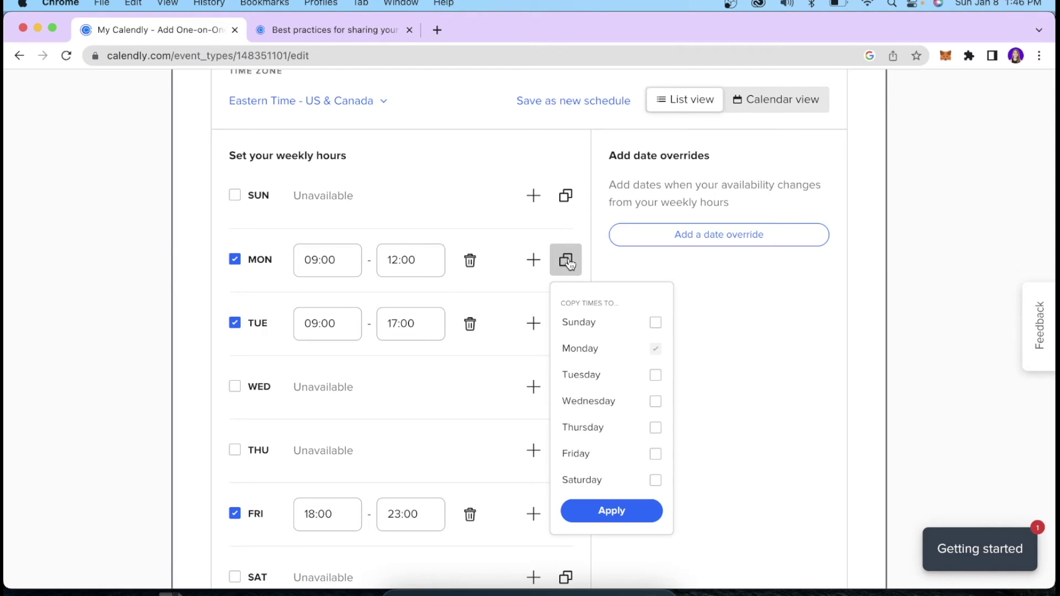
click(656, 324)
click(655, 375)
click(656, 401)
click(655, 428)
click(586, 518)
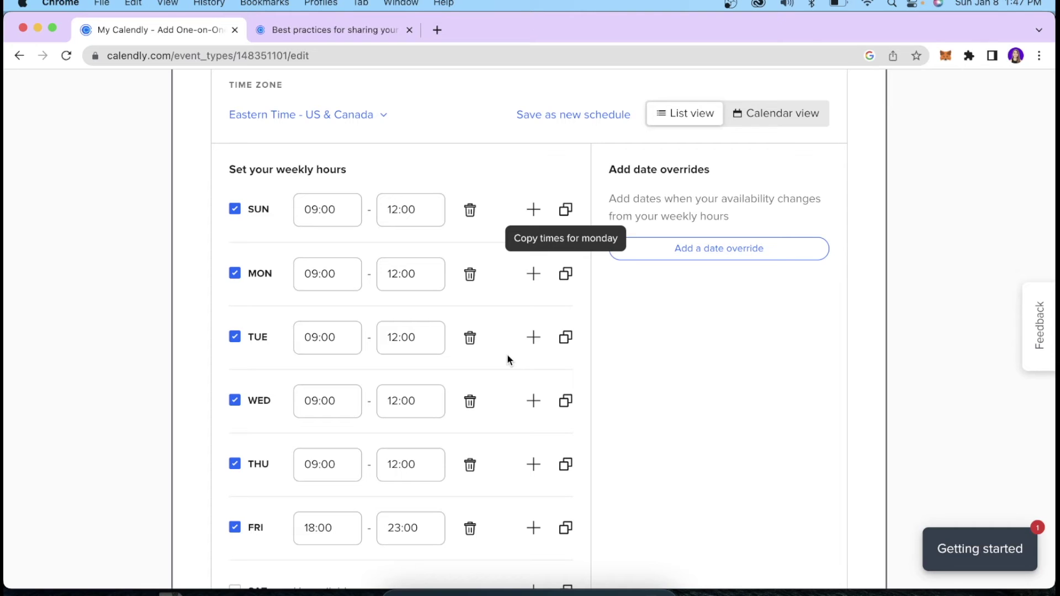
Add a buffer time of 10 min before the event
scroll(507, 355, down, 4)
key(super+equal)
triple_click(191, 260)
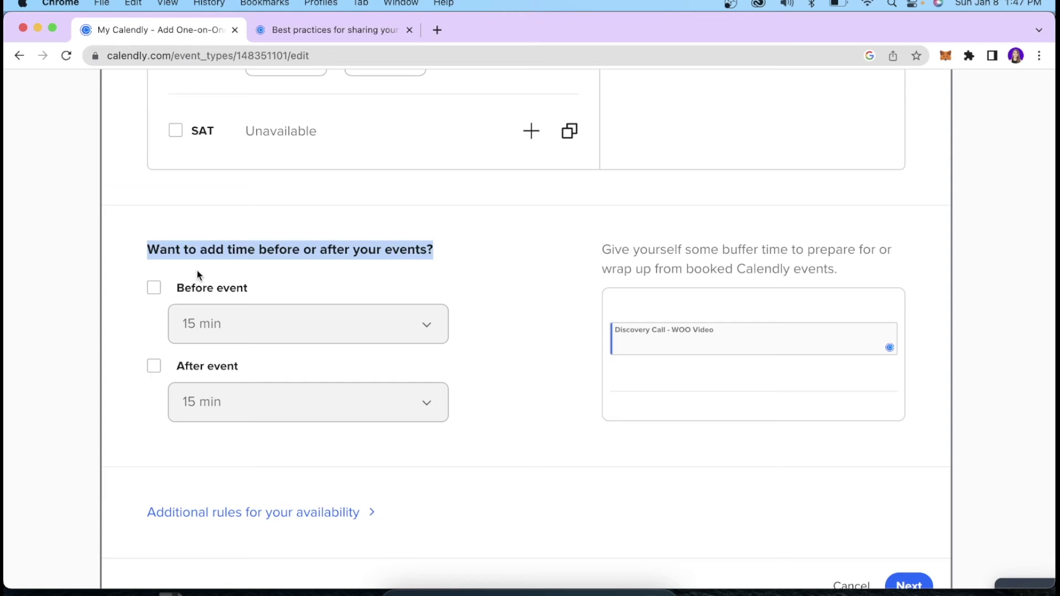
click(154, 288)
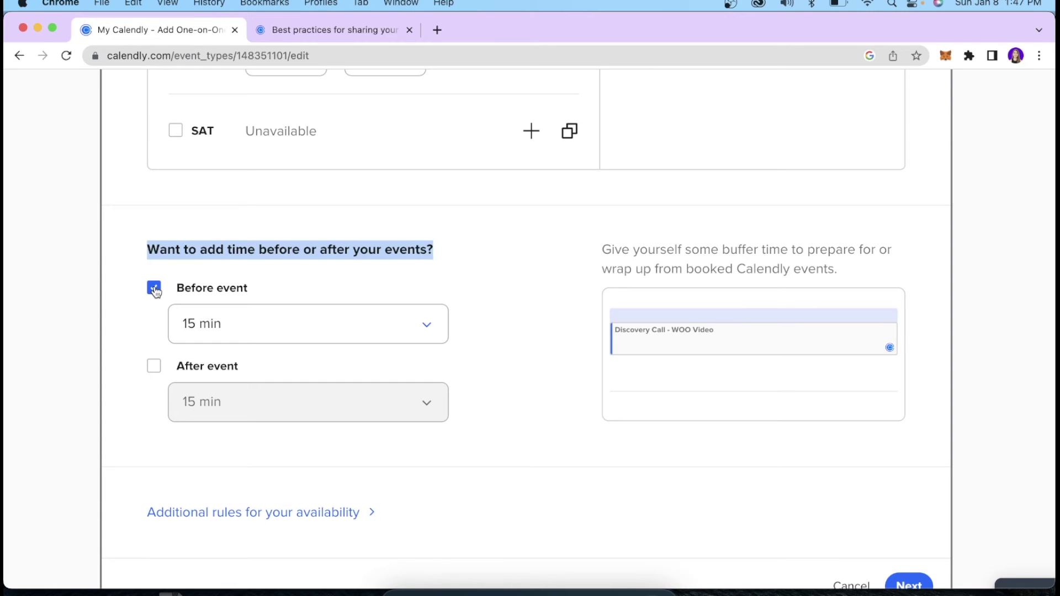
click(251, 333)
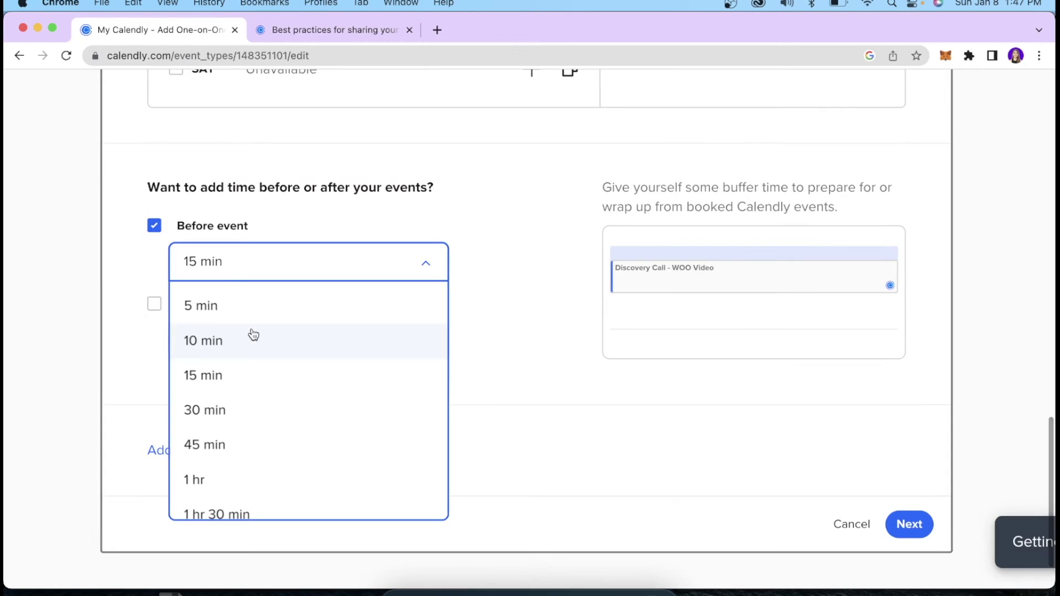
click(236, 339)
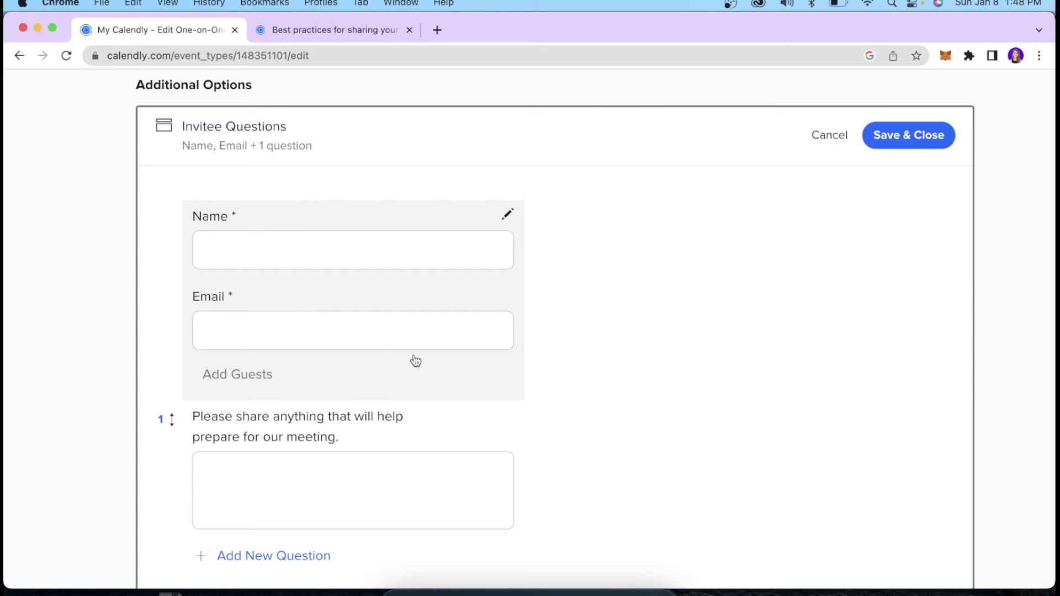
Add a required invitee question: "We only provide video content. Is this something you are looking for?"
scroll(414, 359, down, 3)
click(298, 418)
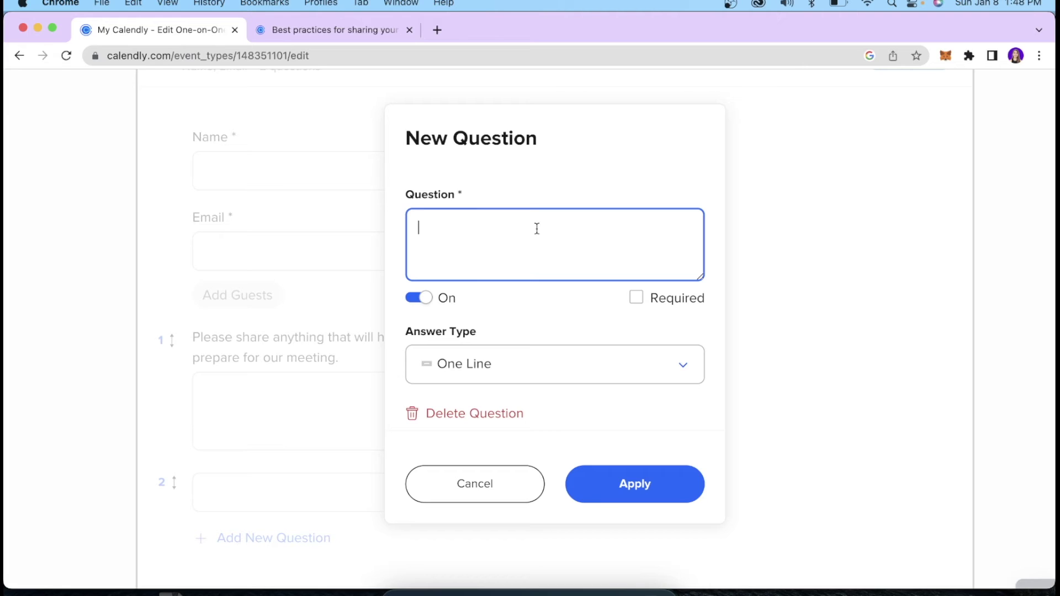
text(We only provide video content. Is this something you are looking for?)
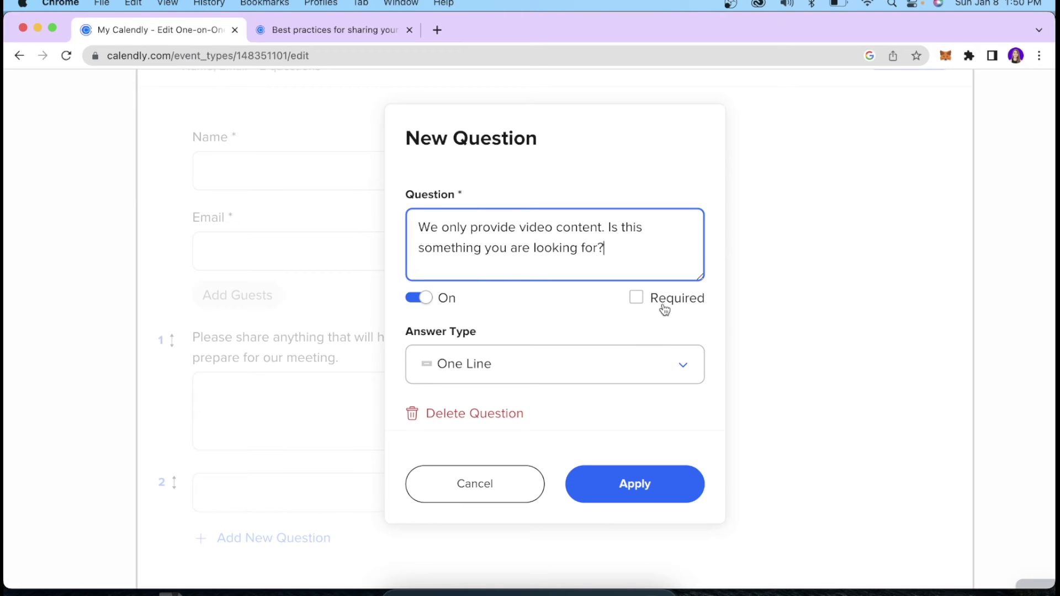
click(635, 298)
Make the new question's answer type Radio Buttons with only the answers Yes and No
click(650, 370)
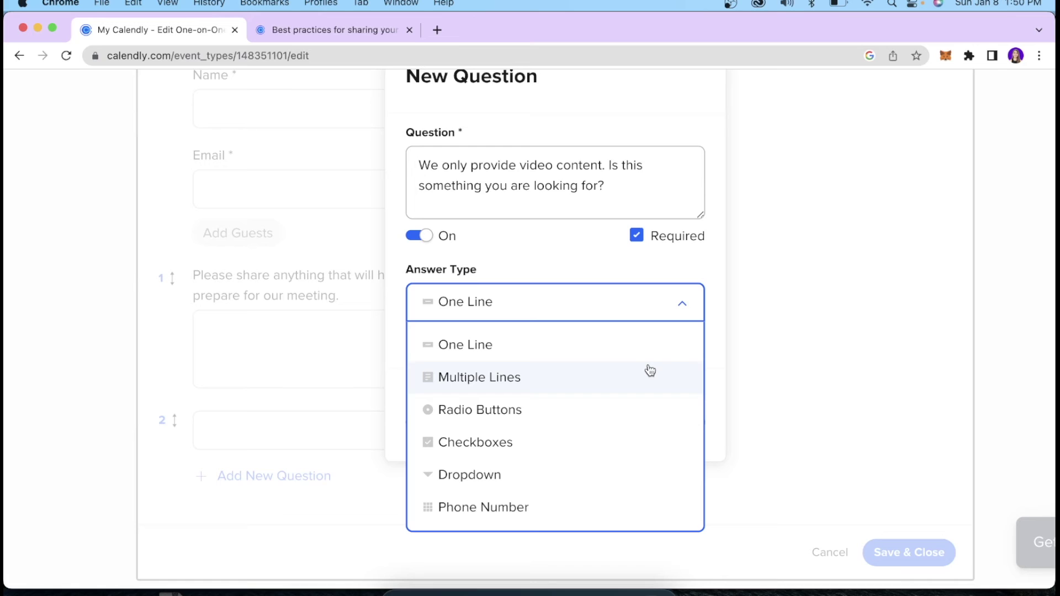
click(636, 422)
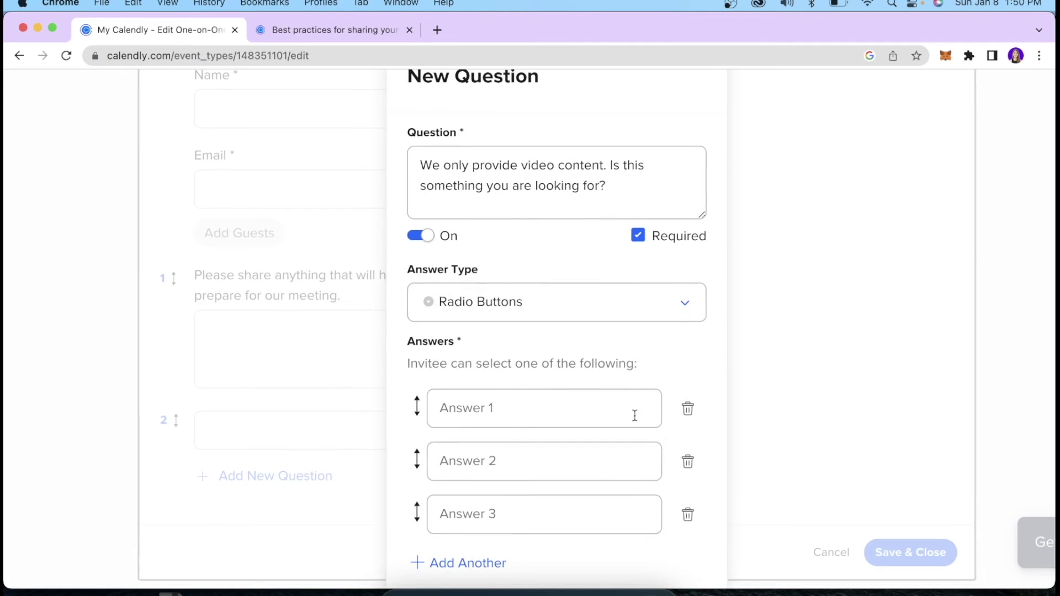
click(607, 414)
text(Yes)
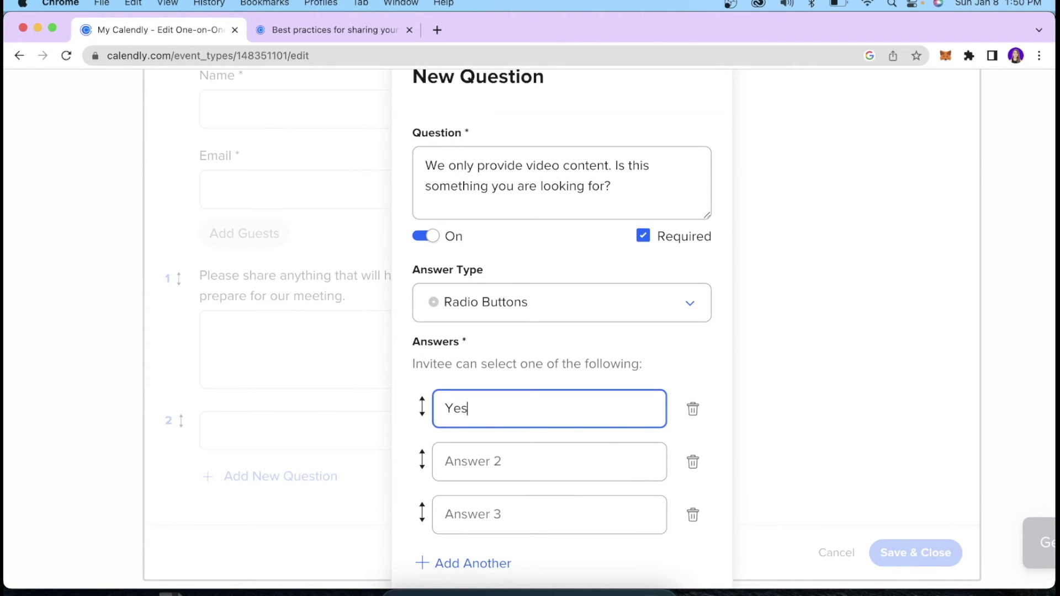
click(602, 460)
text(No)
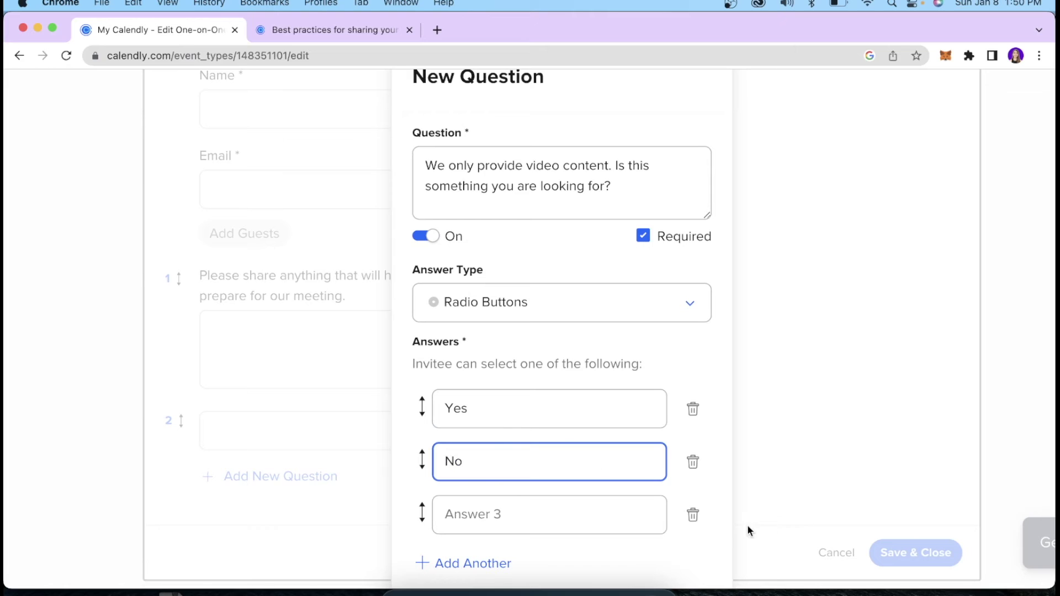
click(694, 516)
scroll(583, 488, up, 2)
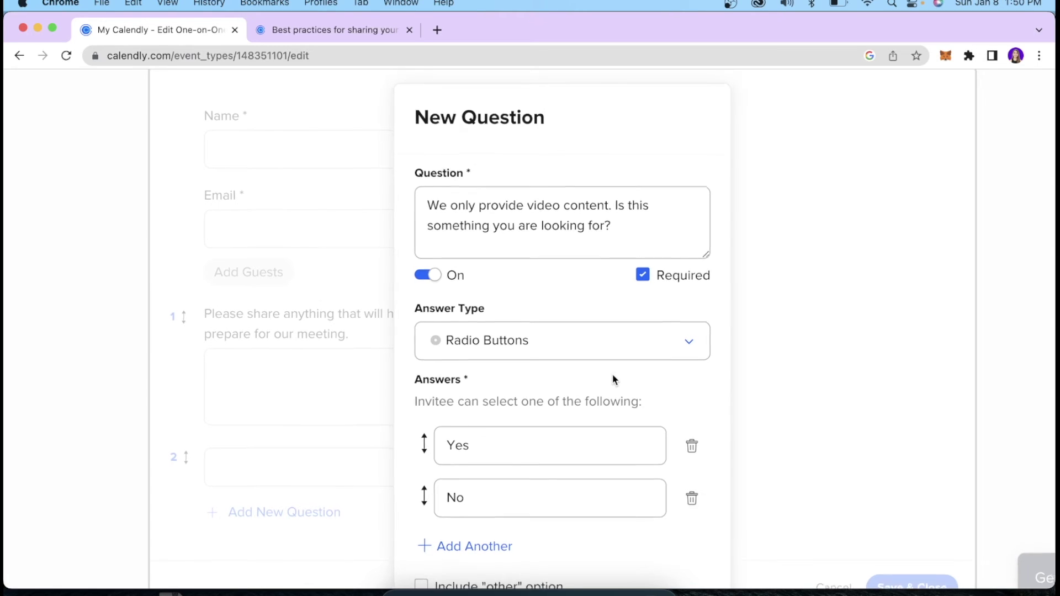
scroll(611, 377, down, 2)
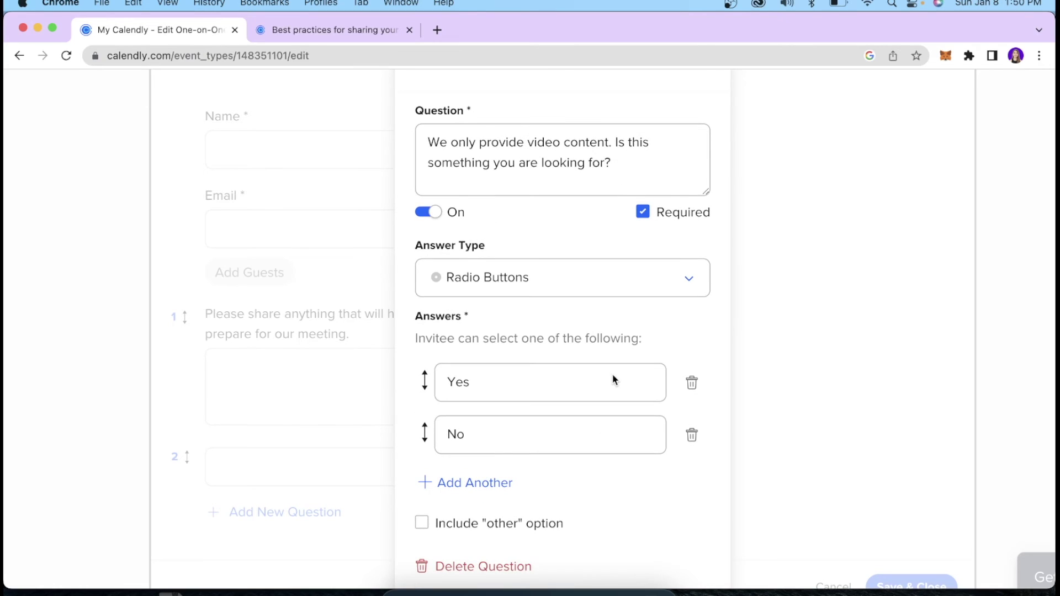
scroll(612, 377, down, 2)
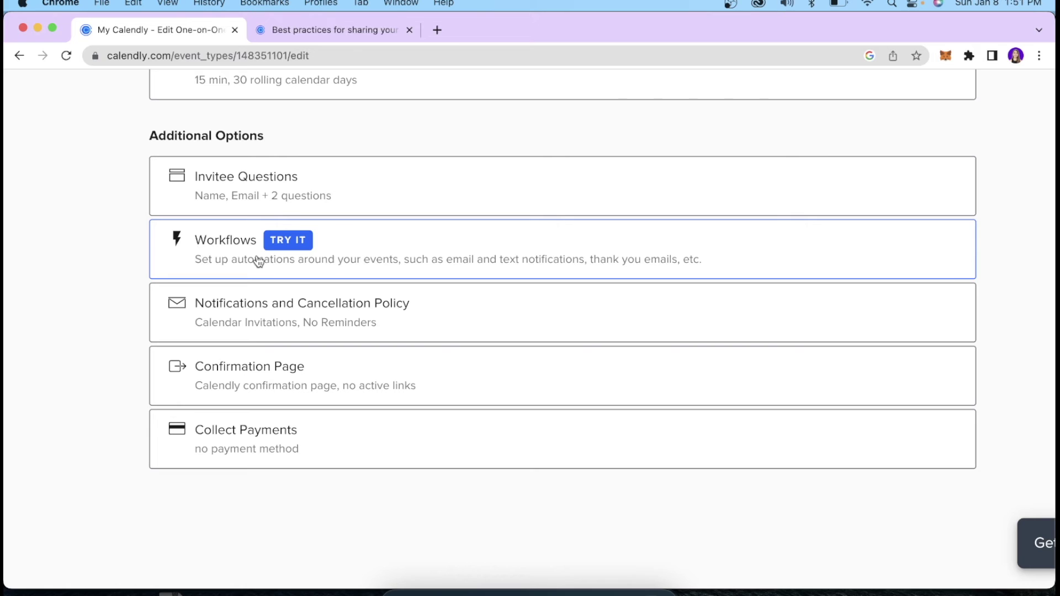
Expand the event's Workflows option, review the example workflows, and open the page for getting started with workflows
click(259, 262)
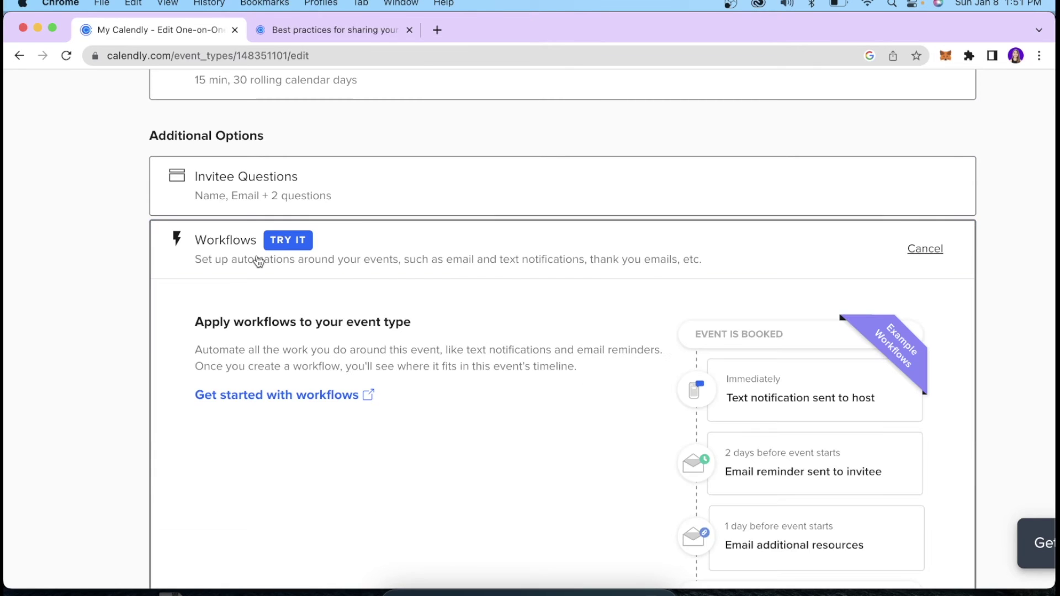
scroll(296, 319, down, 2)
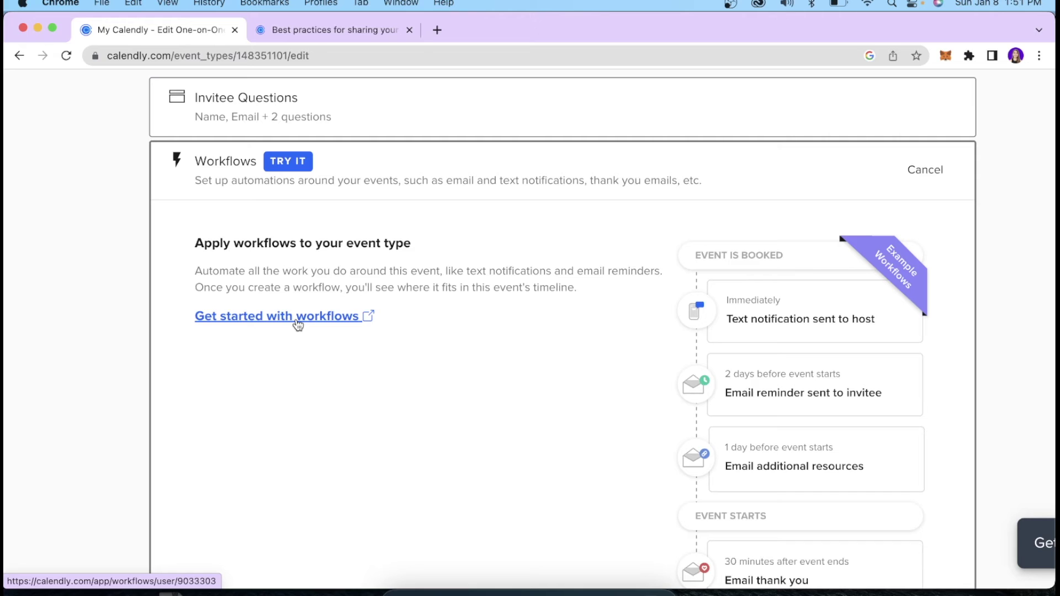
scroll(298, 324, down, 2)
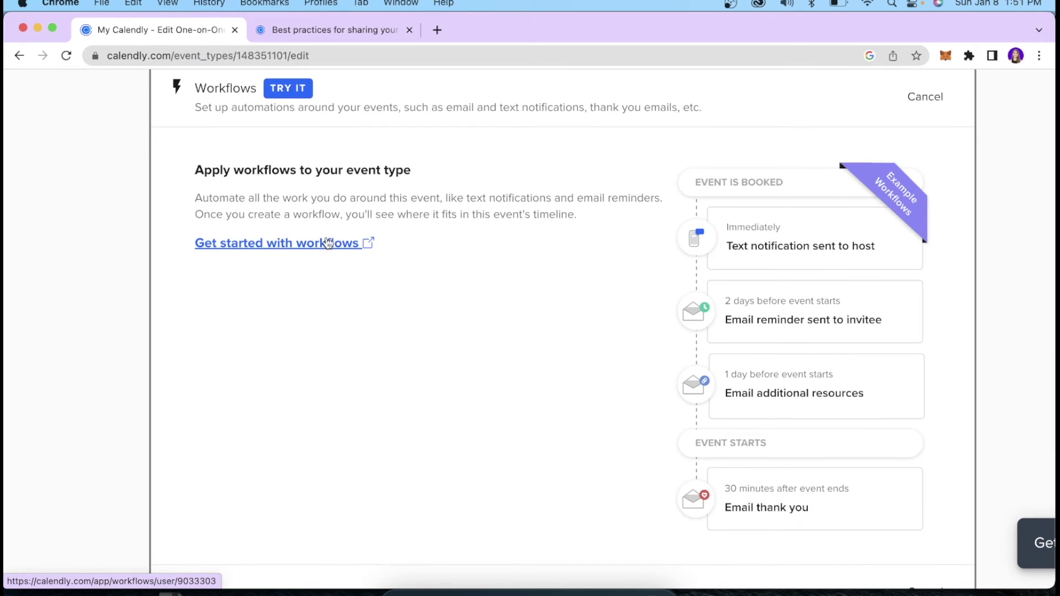
click(329, 243)
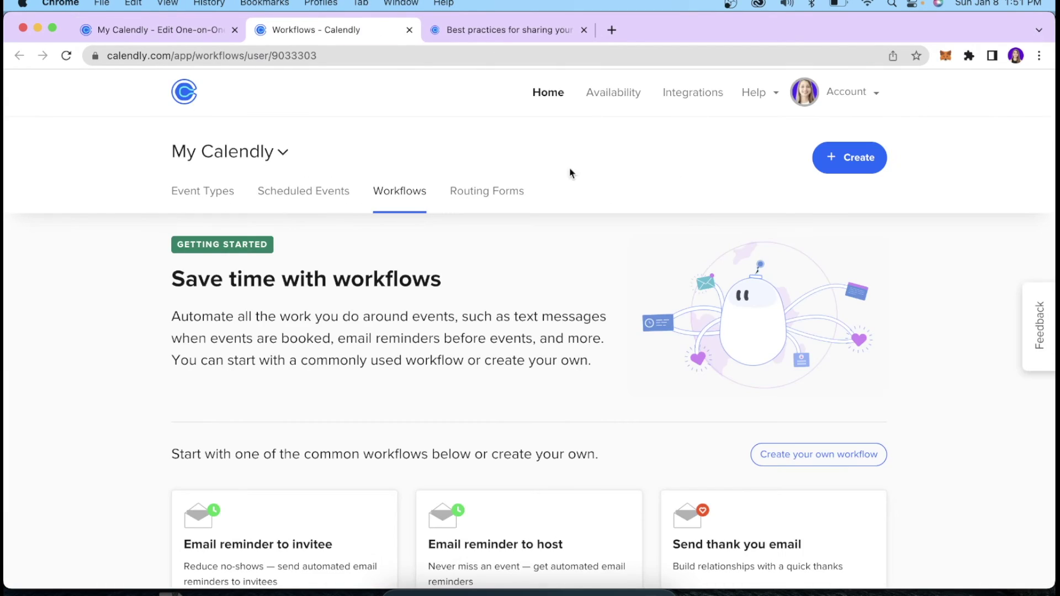
Show more of the common workflows and start one from the "Email reminder to invitee" template
scroll(379, 306, down, 2)
scroll(378, 305, down, 2)
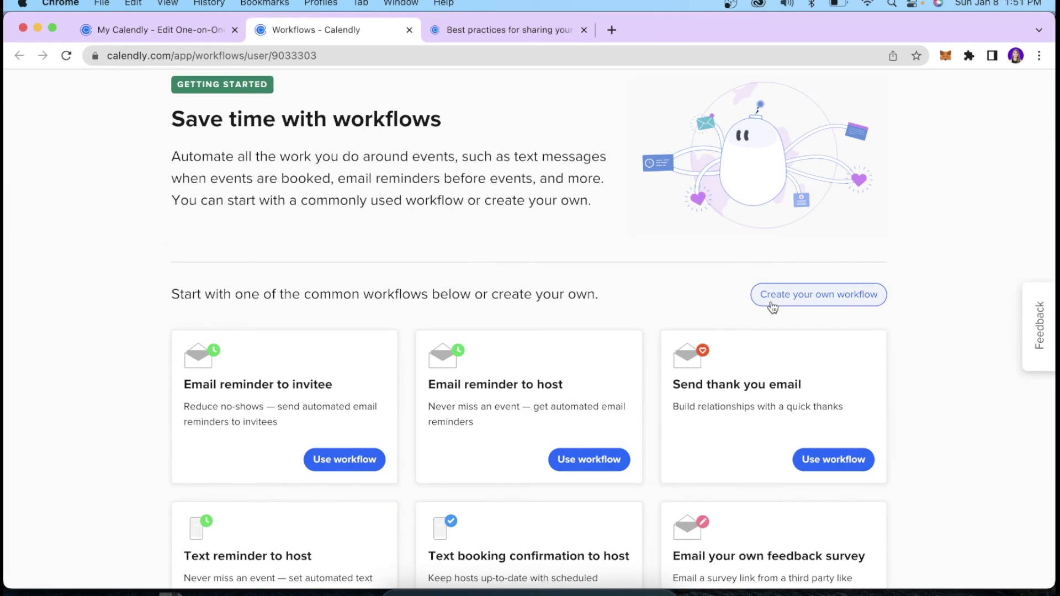
scroll(687, 287, down, 4)
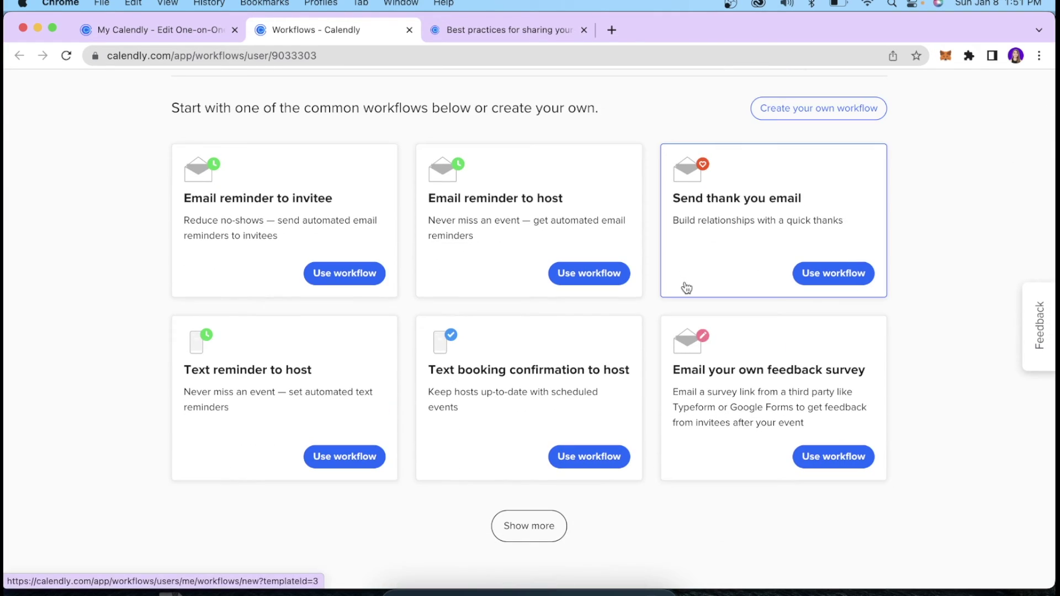
click(530, 527)
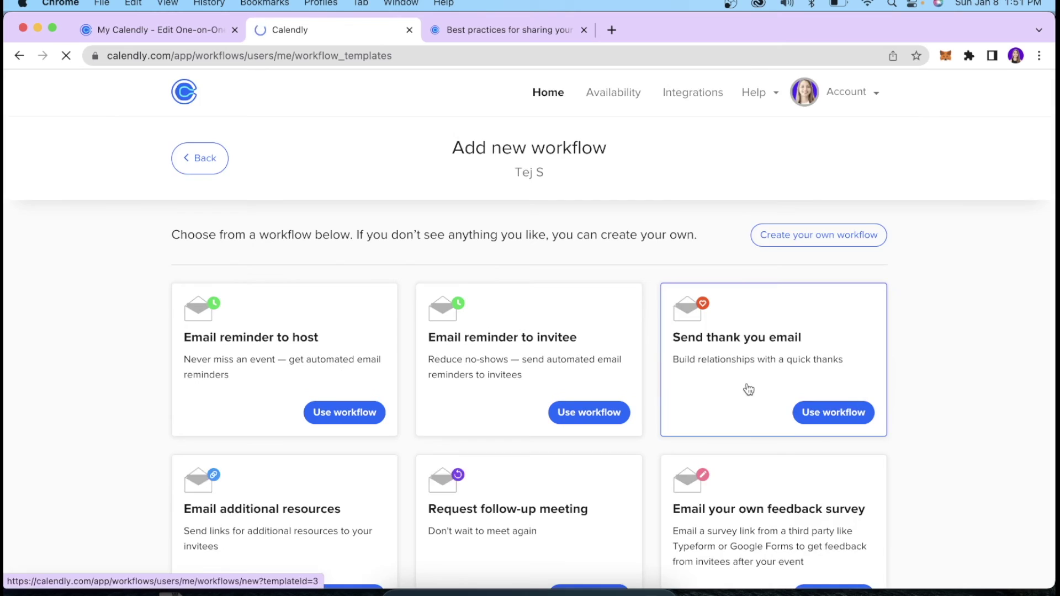
scroll(571, 252, down, 3)
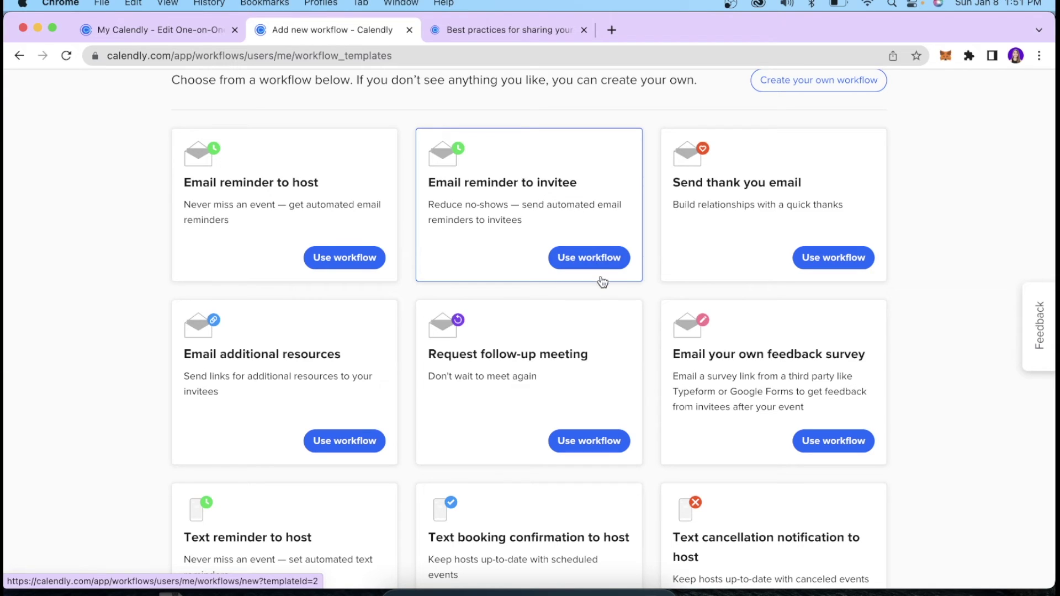
click(586, 265)
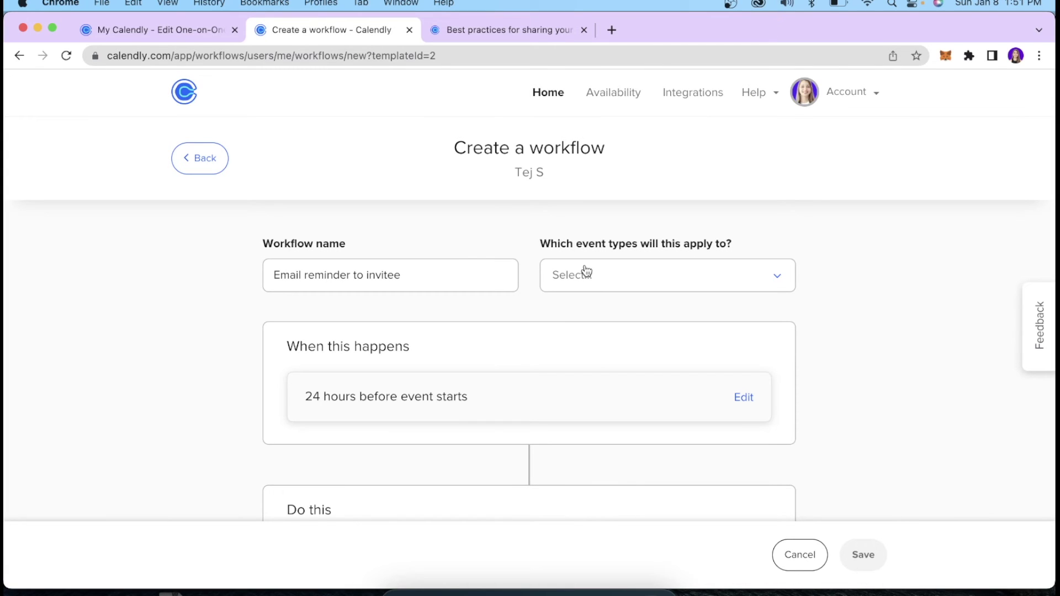
Apply the email reminder workflow only to the Discovery Call - WOO Video event type
click(460, 275)
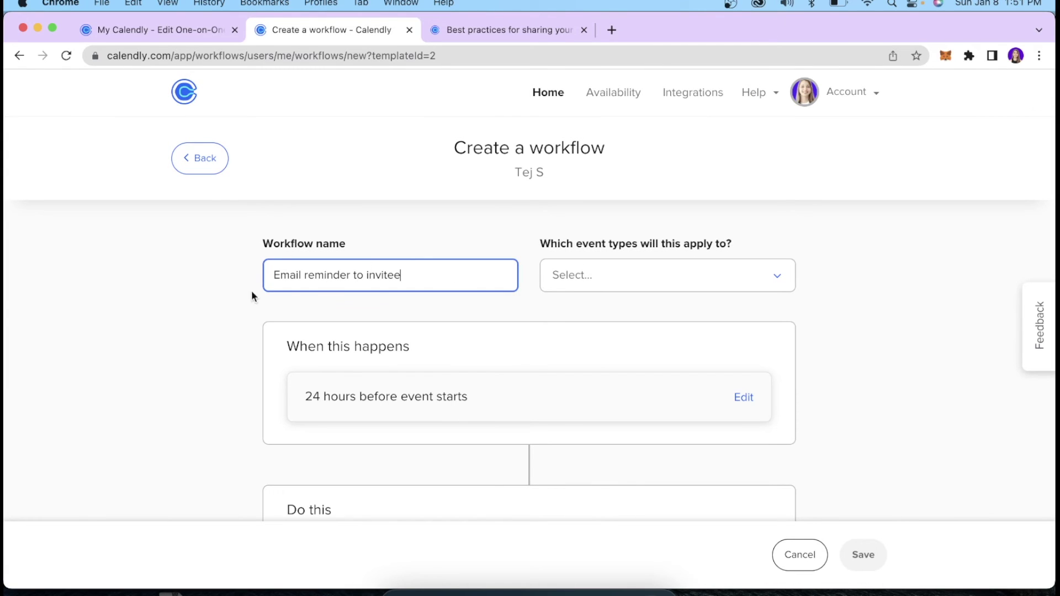
scroll(598, 291, down, 1)
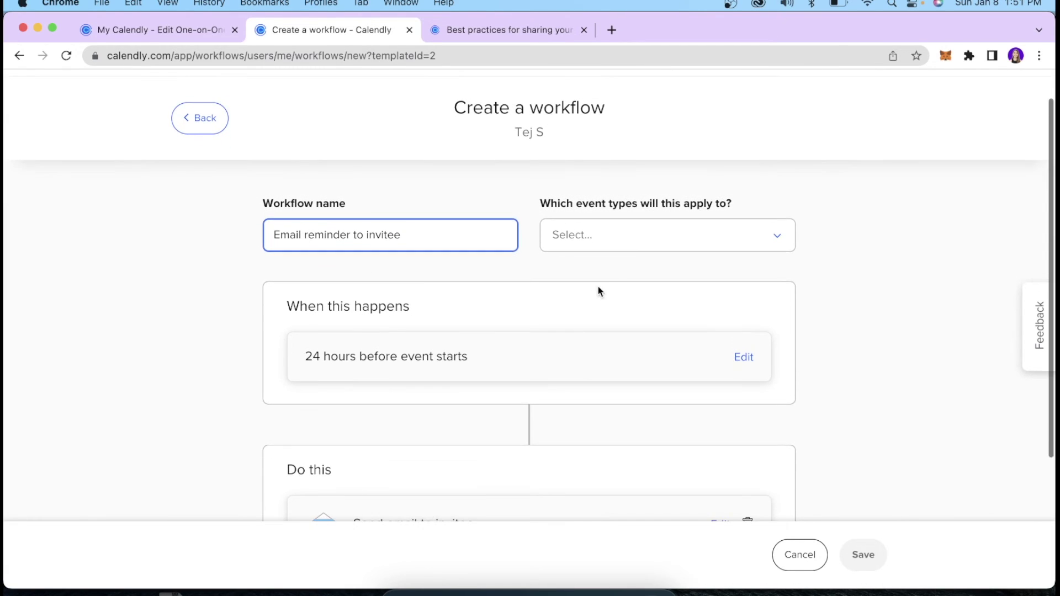
click(629, 243)
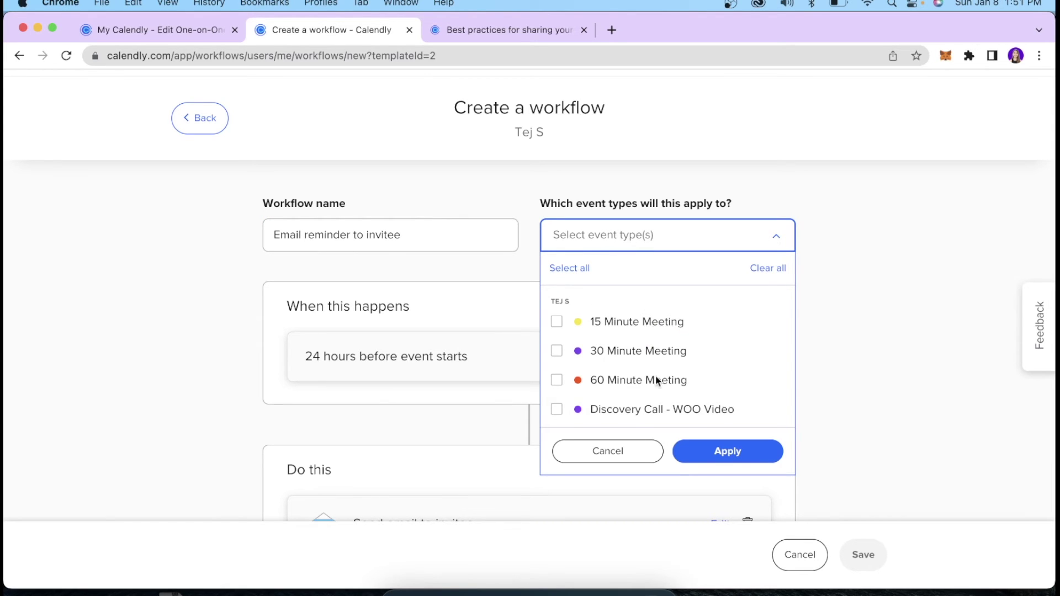
click(556, 411)
scroll(554, 414, up, 3)
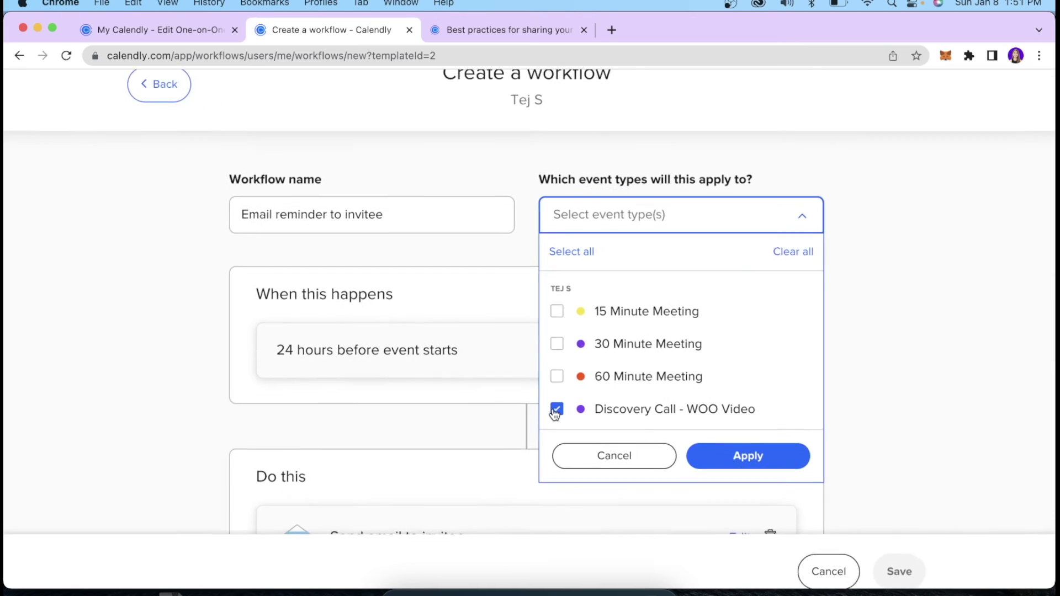
click(777, 469)
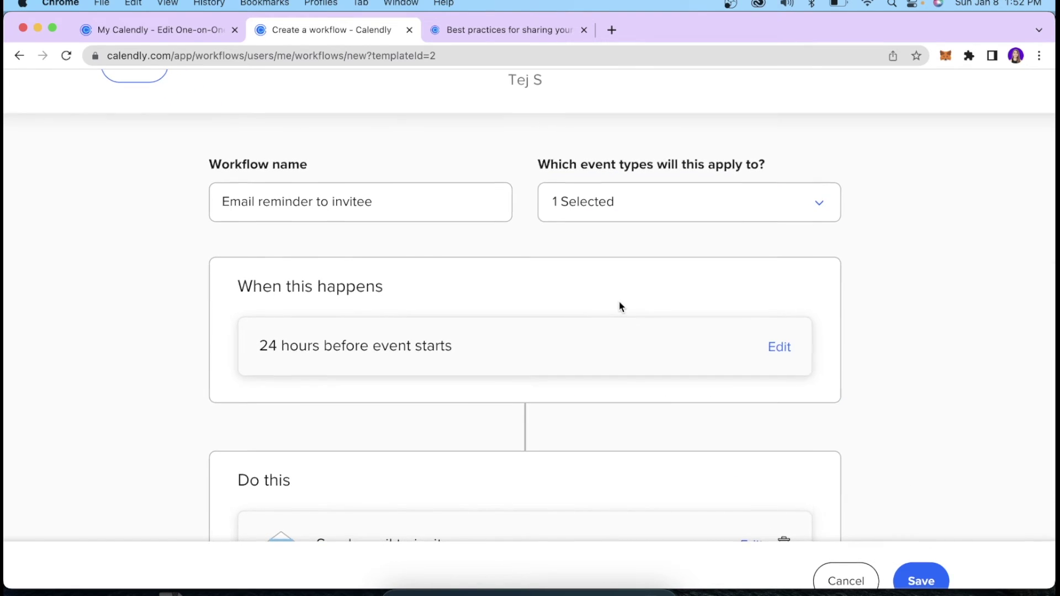
Change the workflow's trigger timing to 2 hours before the event starts
scroll(618, 300, down, 3)
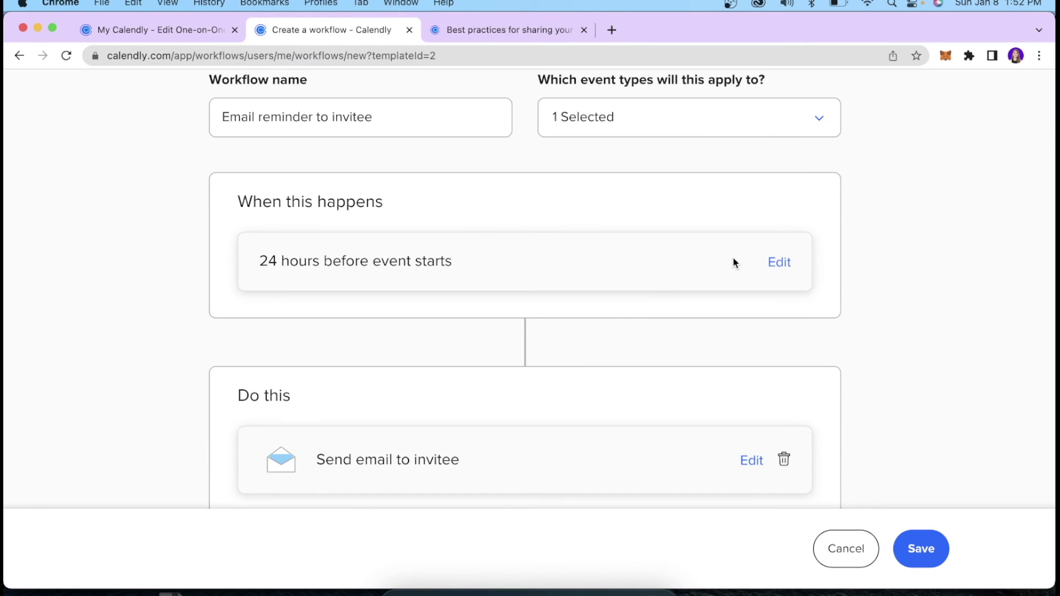
click(780, 263)
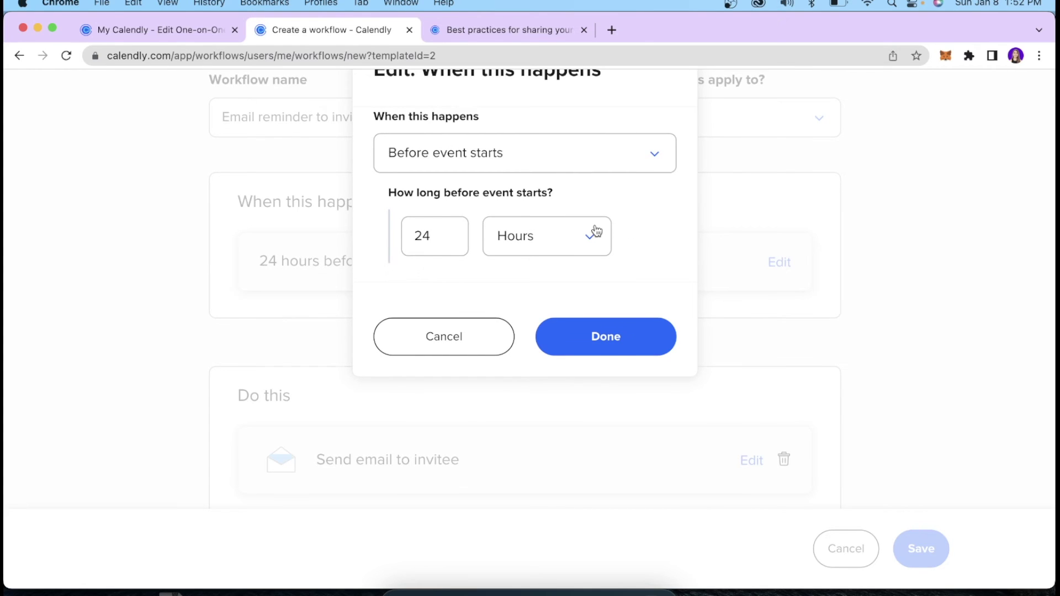
scroll(596, 231, up, 1)
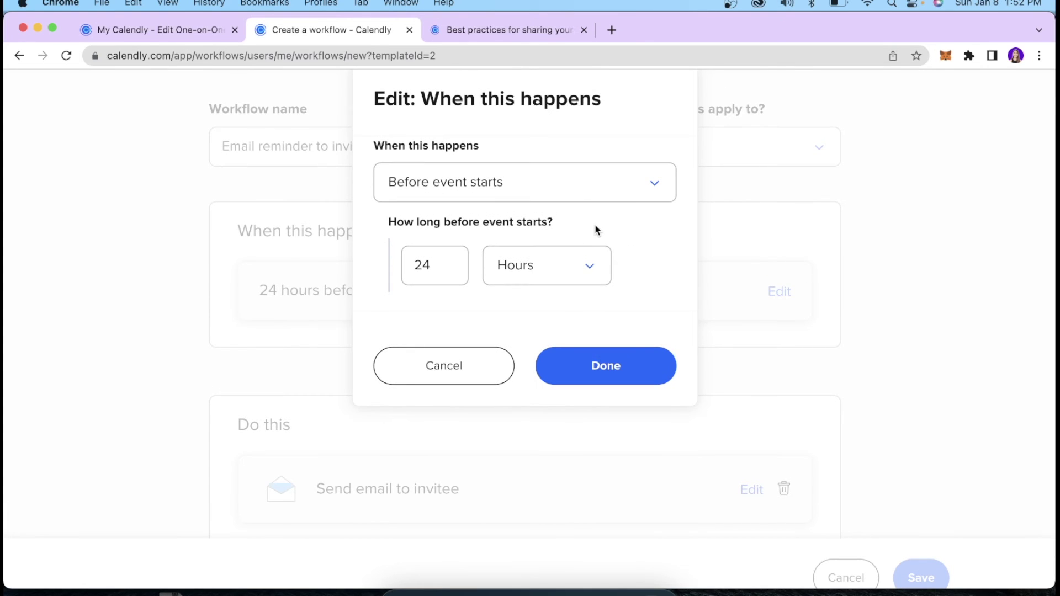
click(423, 266)
double_click(423, 266)
text(2)
key(BackSpace)
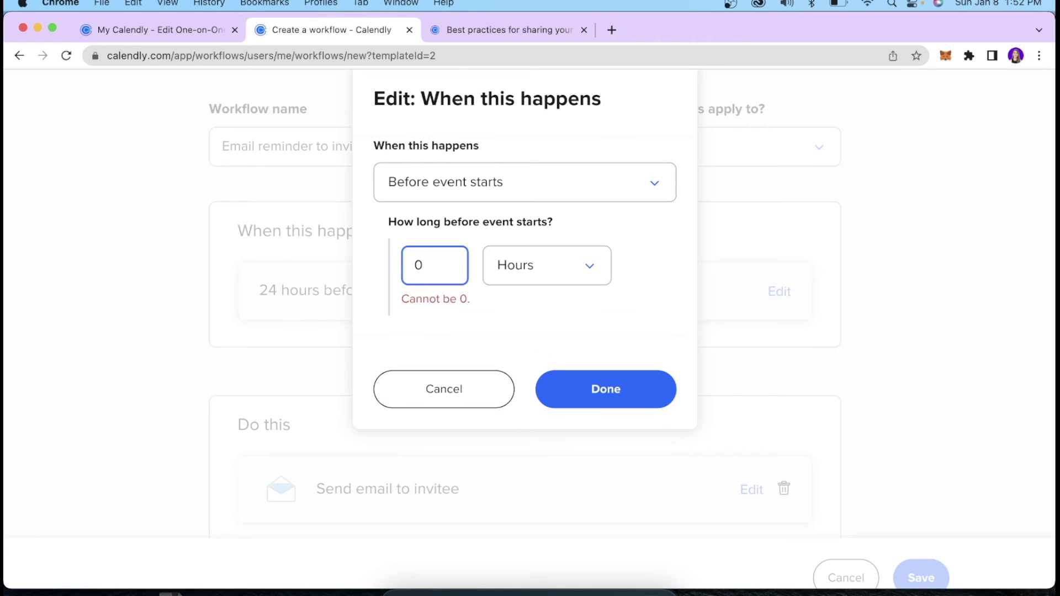
text(2)
click(706, 313)
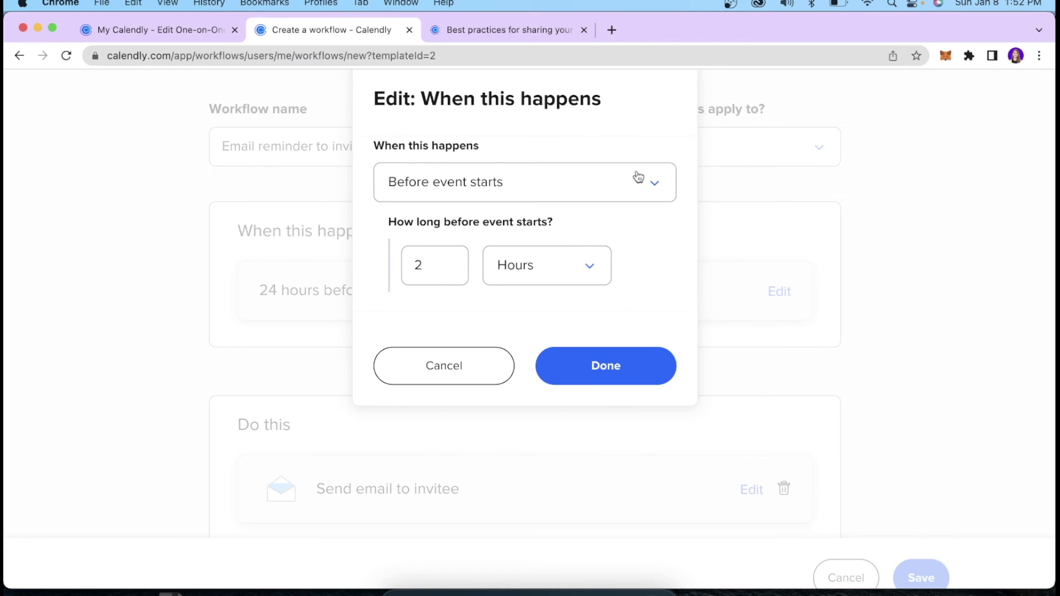
click(555, 273)
click(545, 267)
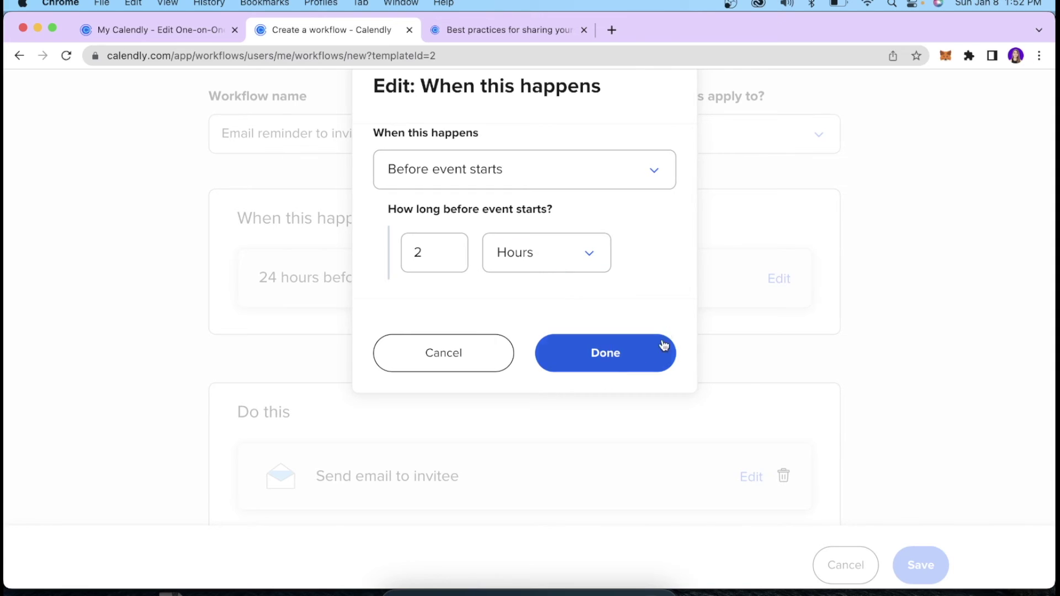
click(636, 355)
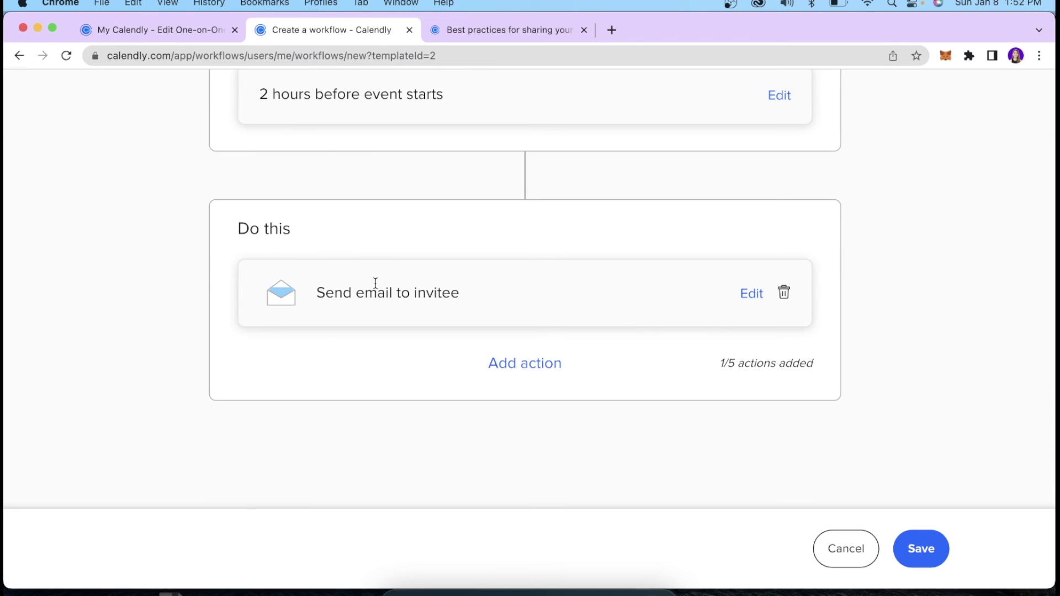
Review the invitee email's template choices and content, keep the Reminder template, and save the workflow
click(751, 294)
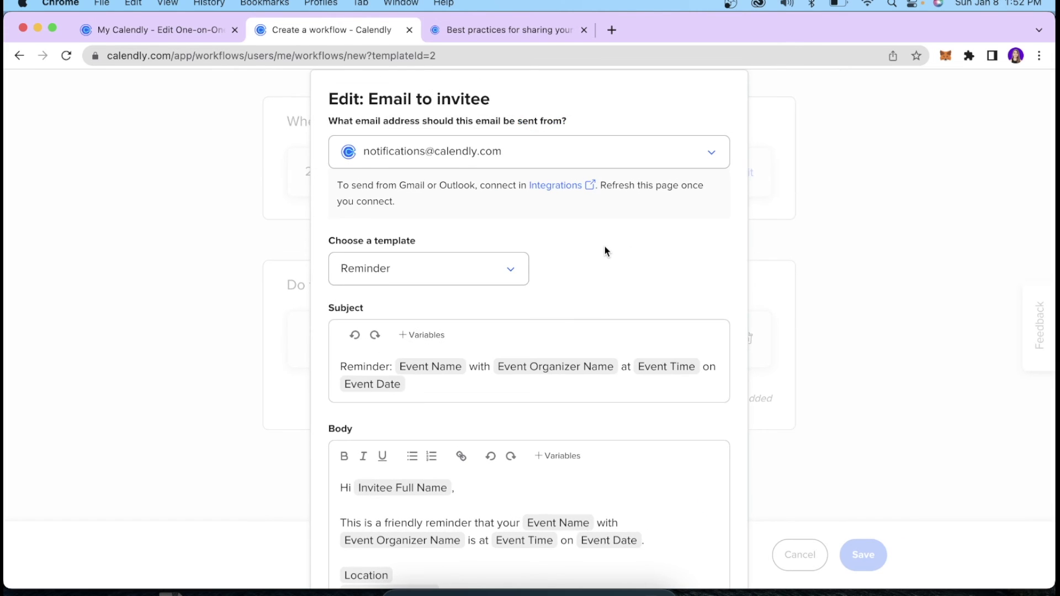
click(504, 270)
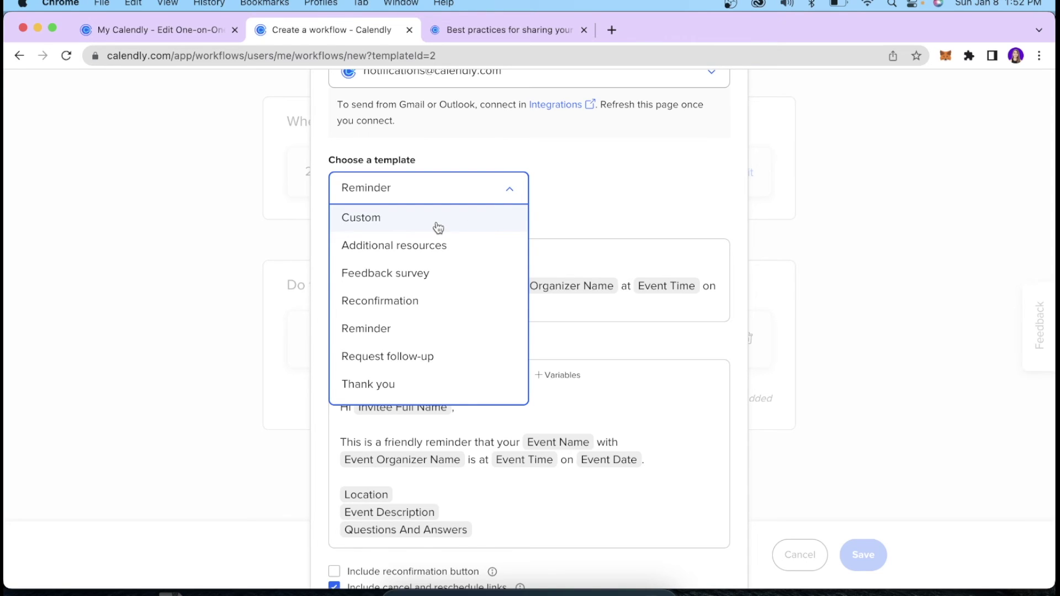
click(429, 162)
scroll(430, 161, down, 3)
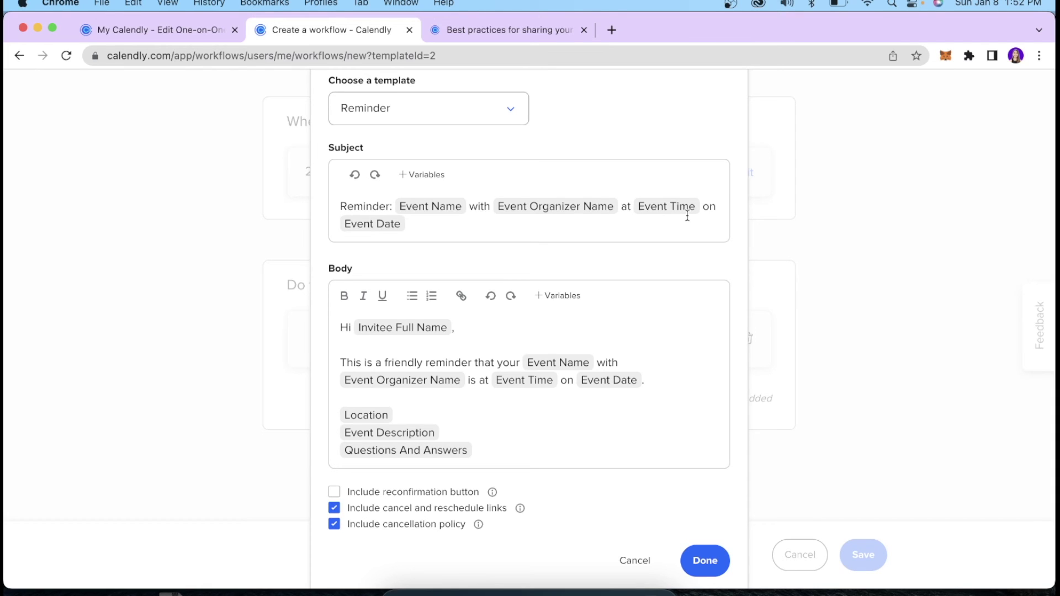
scroll(430, 233, down, 1)
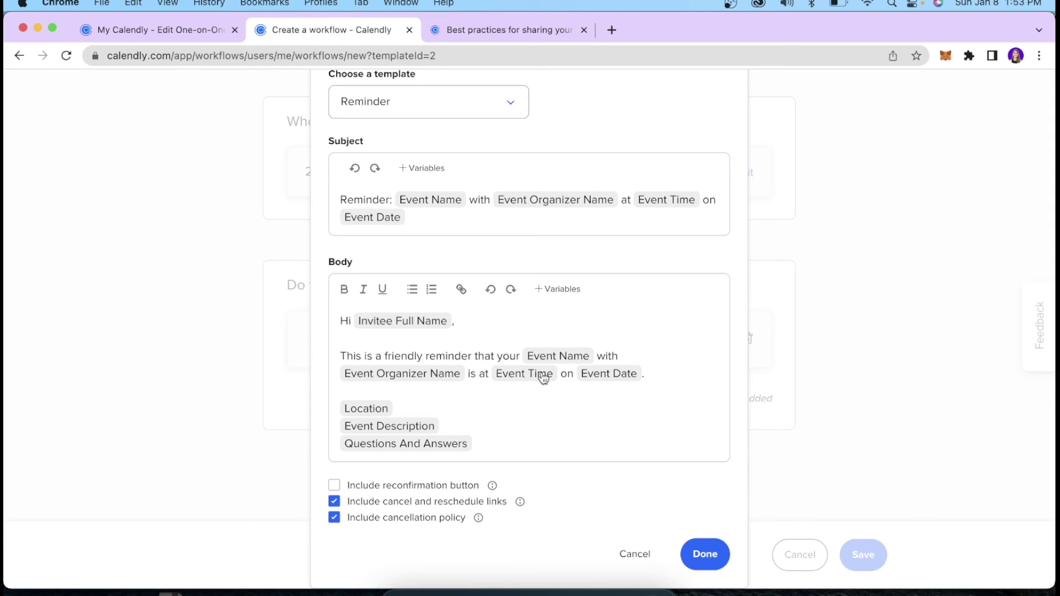
click(713, 558)
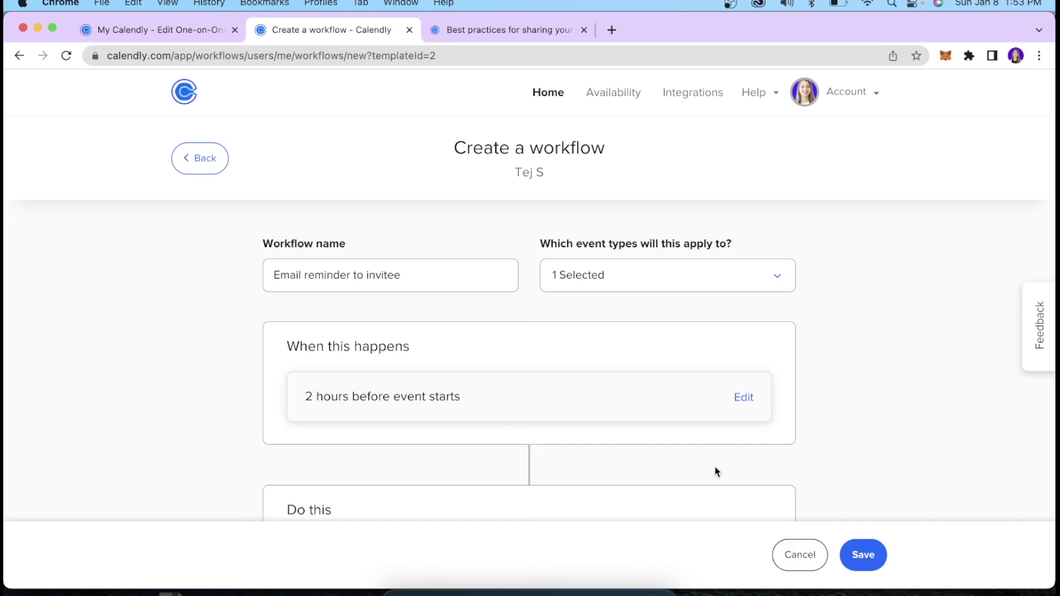
click(881, 563)
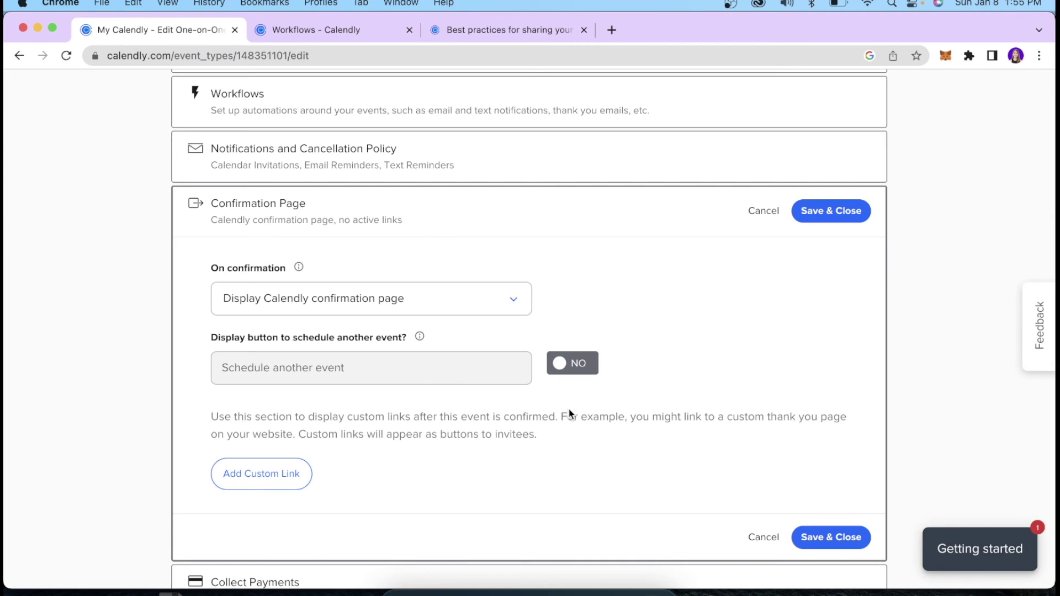
Keep the Calendly confirmation page, enable its "Schedule another event" button, and save the confirmation settings
click(513, 301)
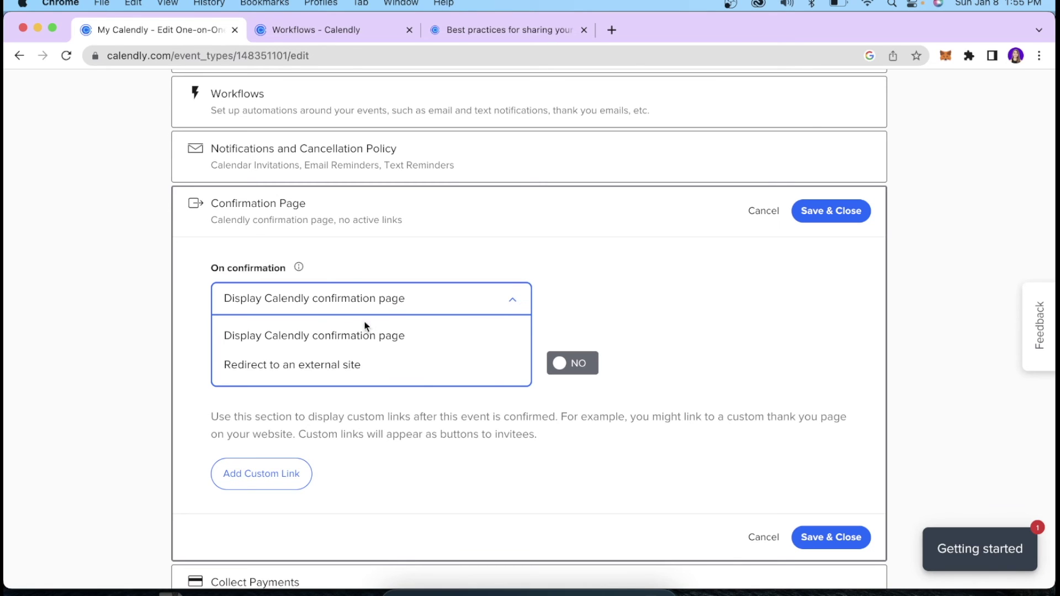
click(422, 270)
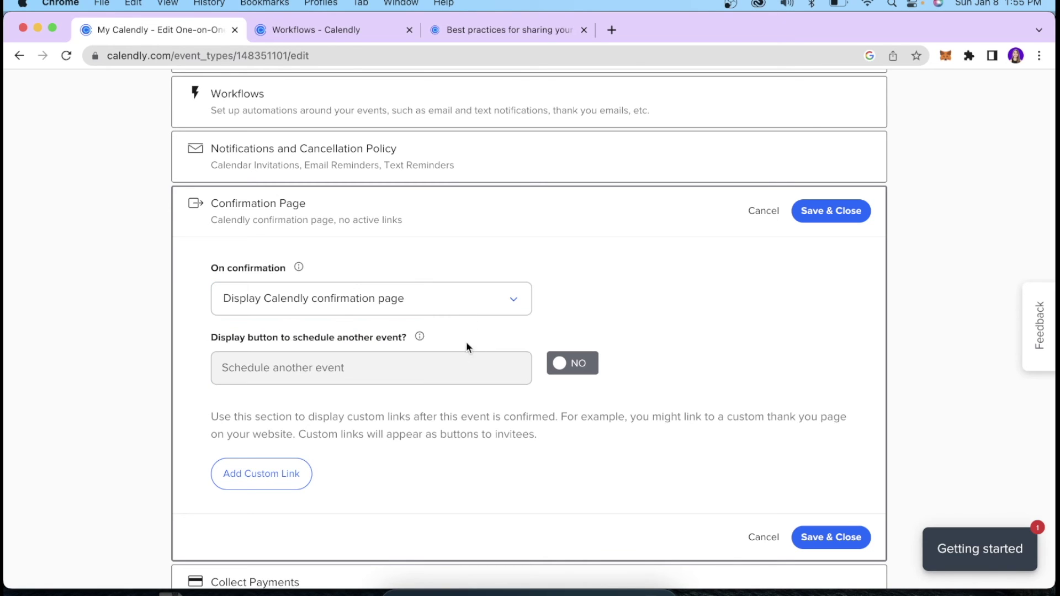
click(580, 365)
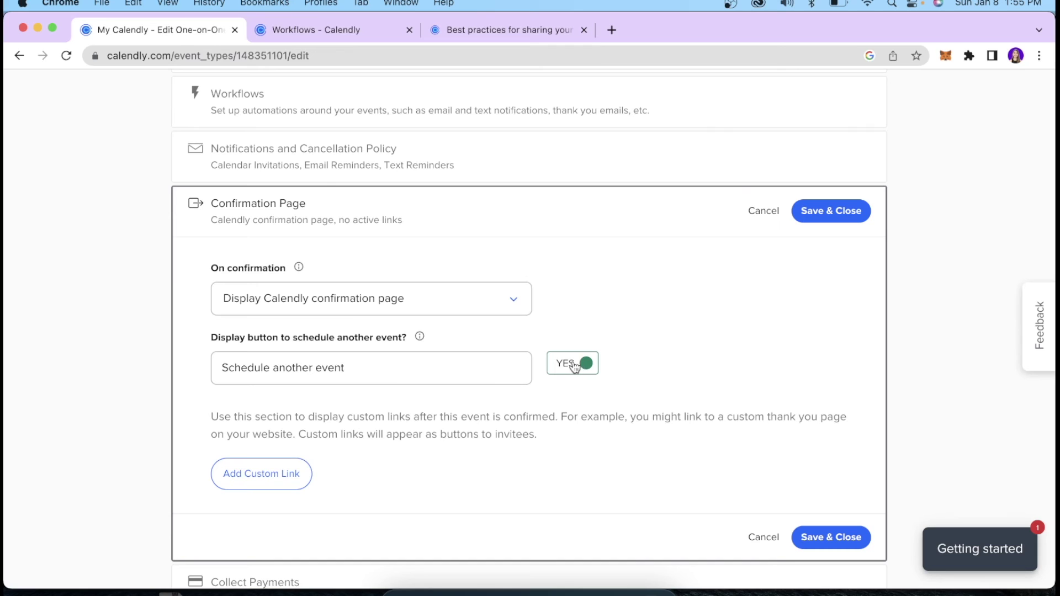
click(384, 381)
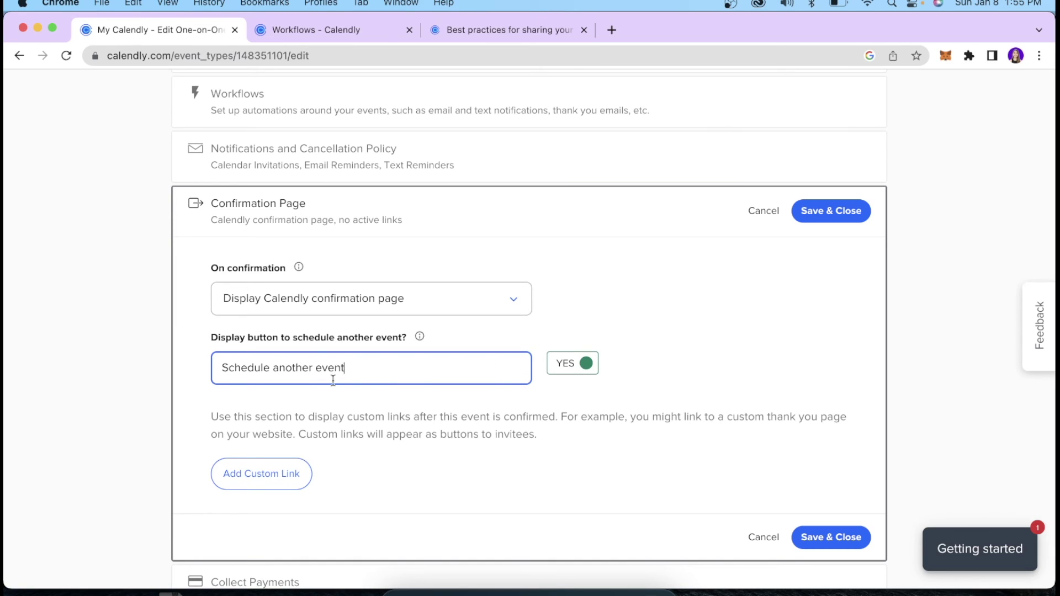
click(667, 356)
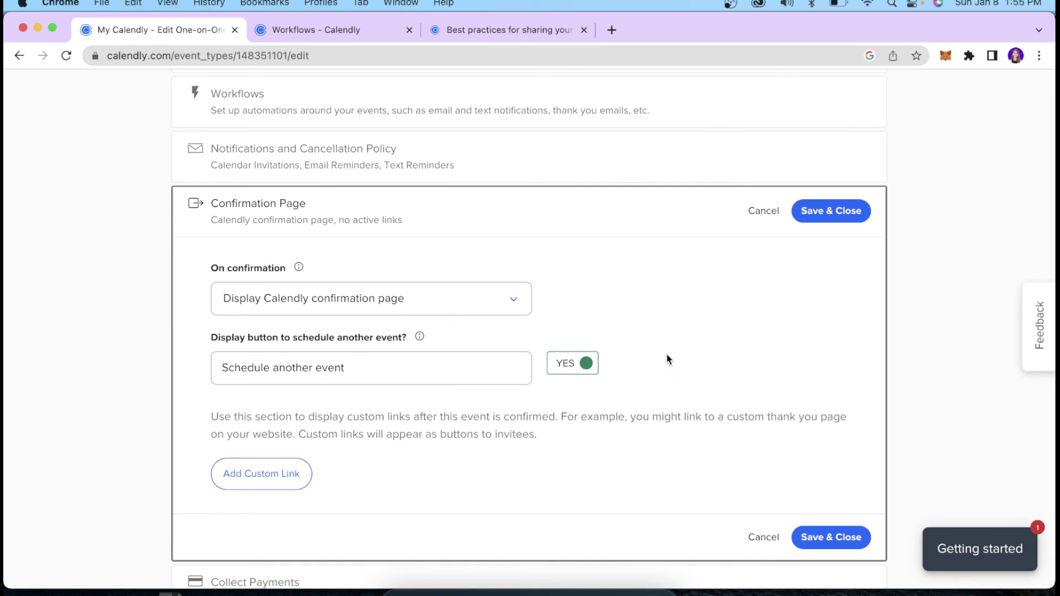
click(831, 537)
Review the event's Collect Payments options and save them with "Do not collect payments for this event"
click(562, 476)
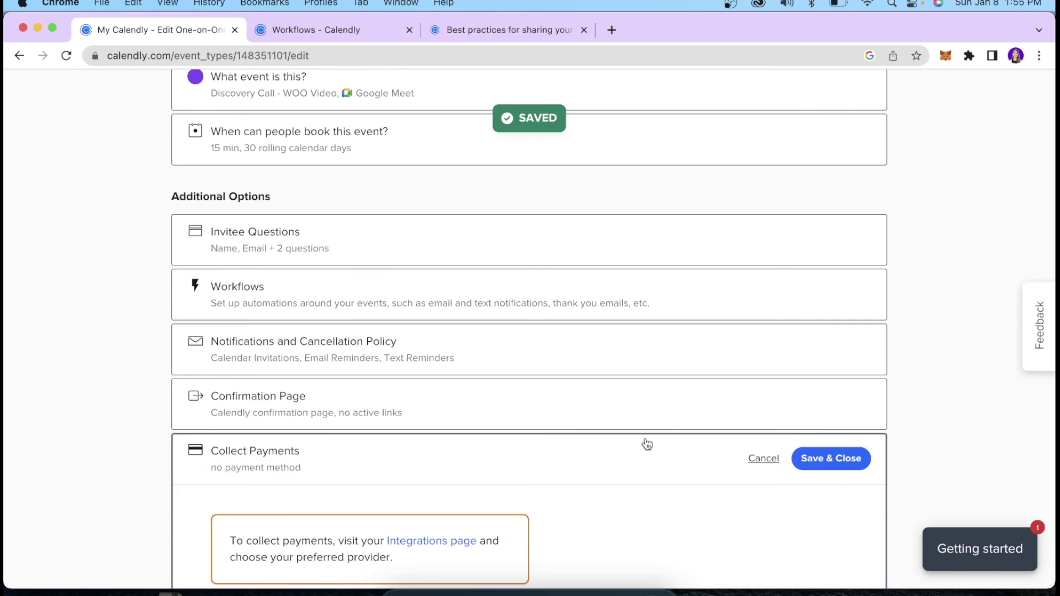
scroll(94, 442, down, 5)
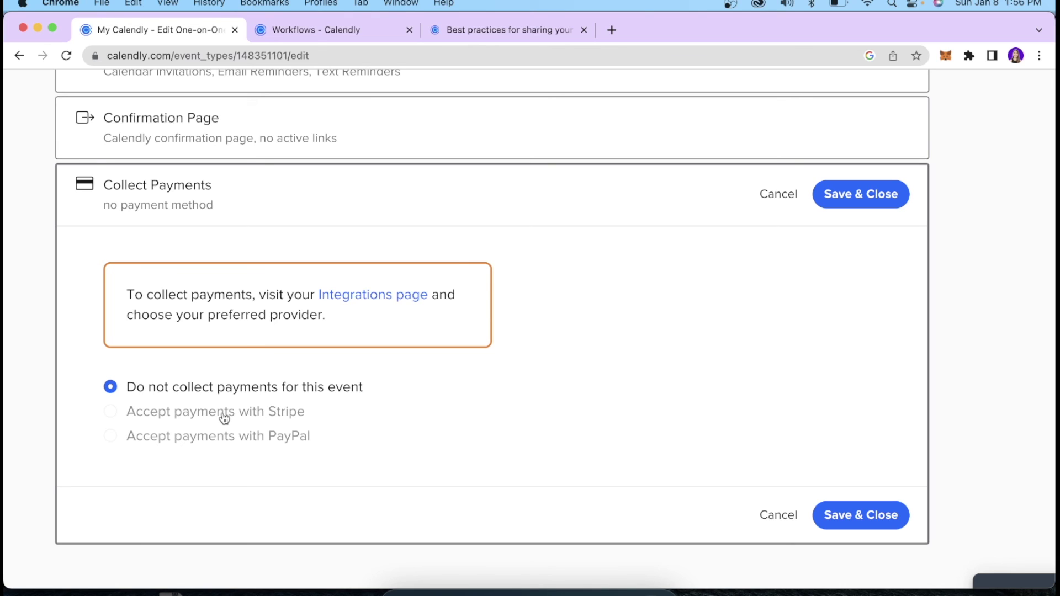
click(858, 203)
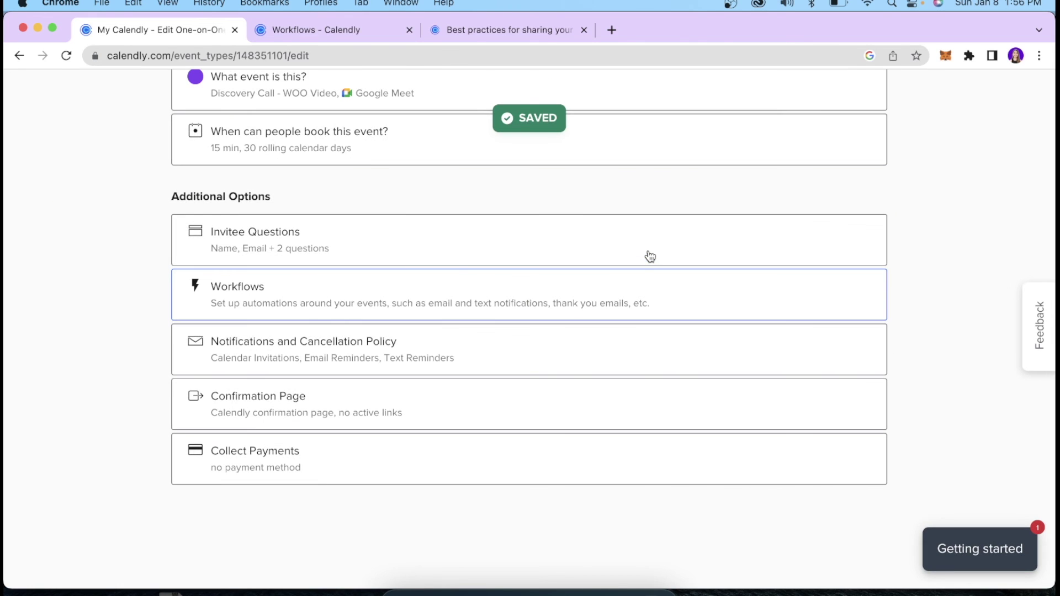
View the event's live booking page and choose the 9:00am slot on Tuesday, January 10, continuing to the details form
scroll(650, 255, up, 5)
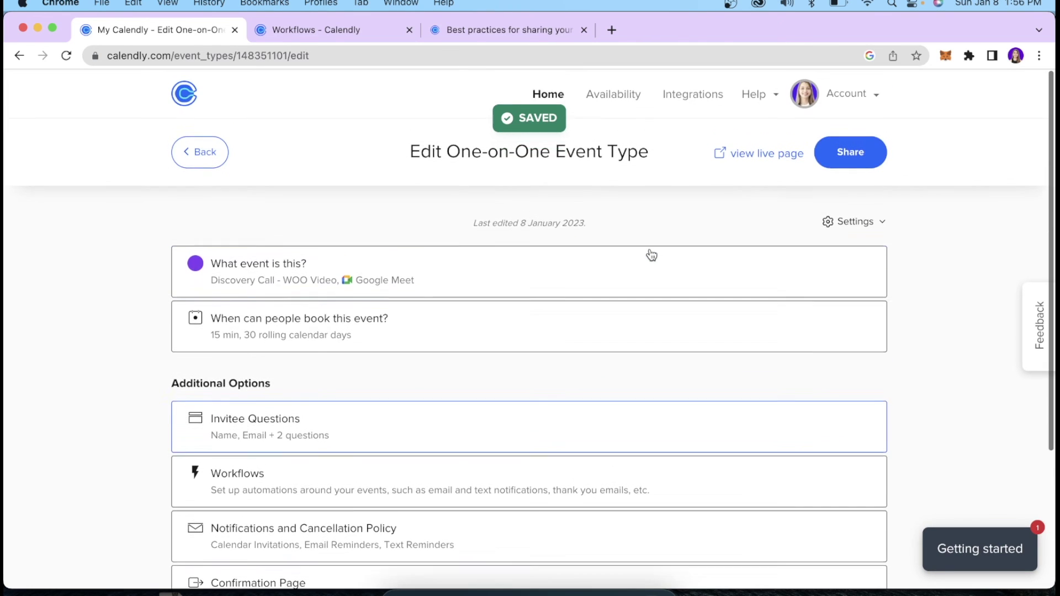
click(793, 152)
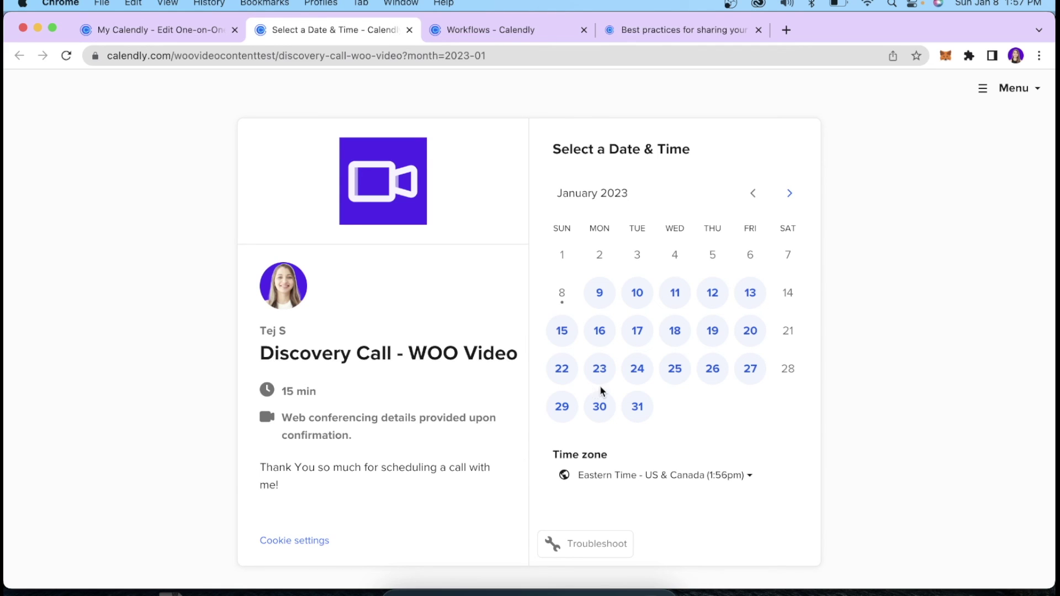
click(640, 295)
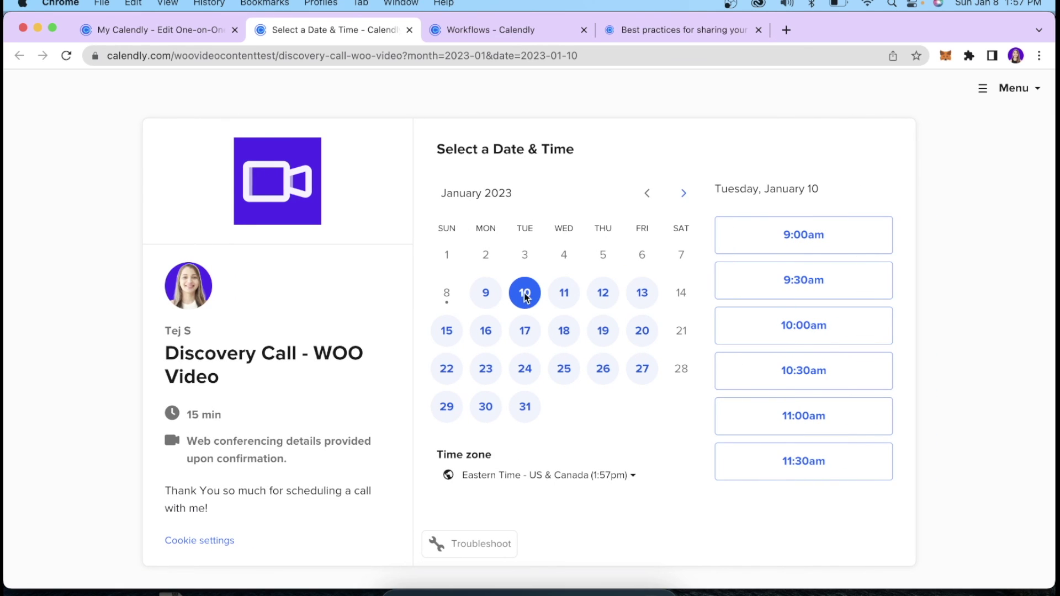
click(835, 241)
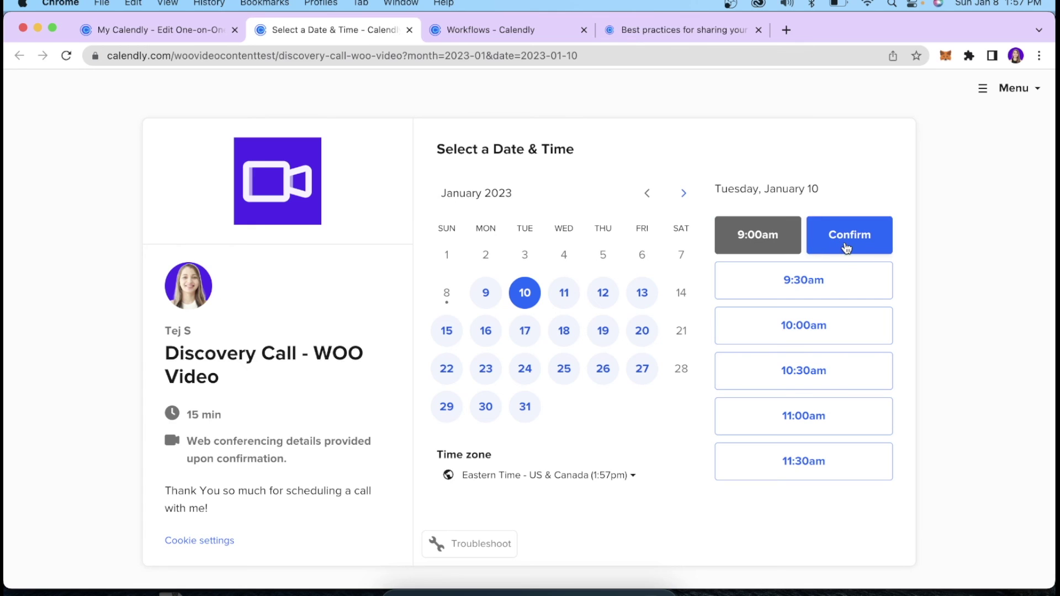
click(845, 244)
scroll(627, 245, down, 1)
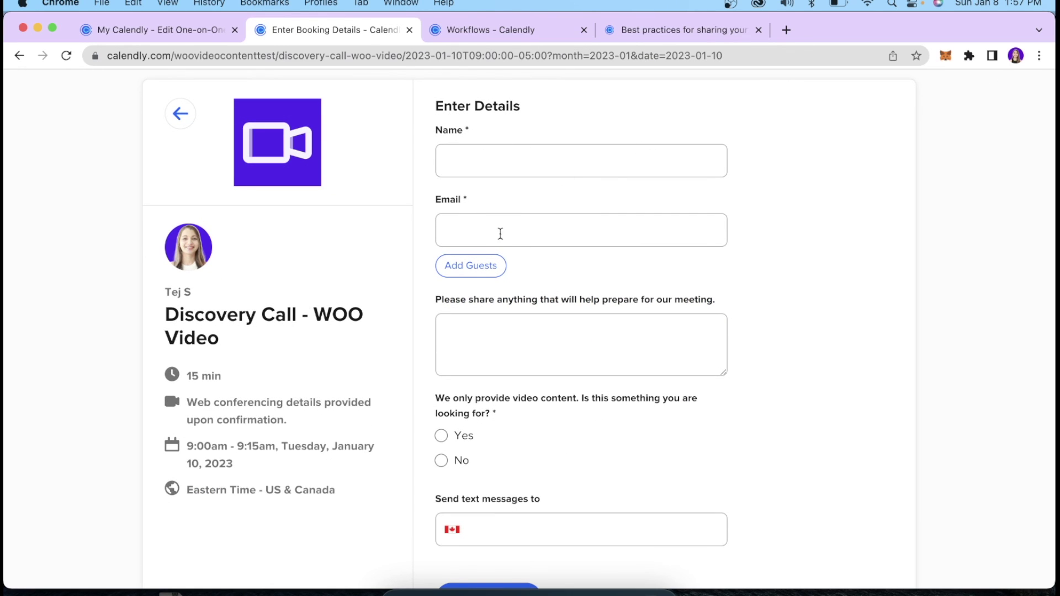
Go through the booking form's questions, answer No to the video content question, and activate the text message number field
click(495, 366)
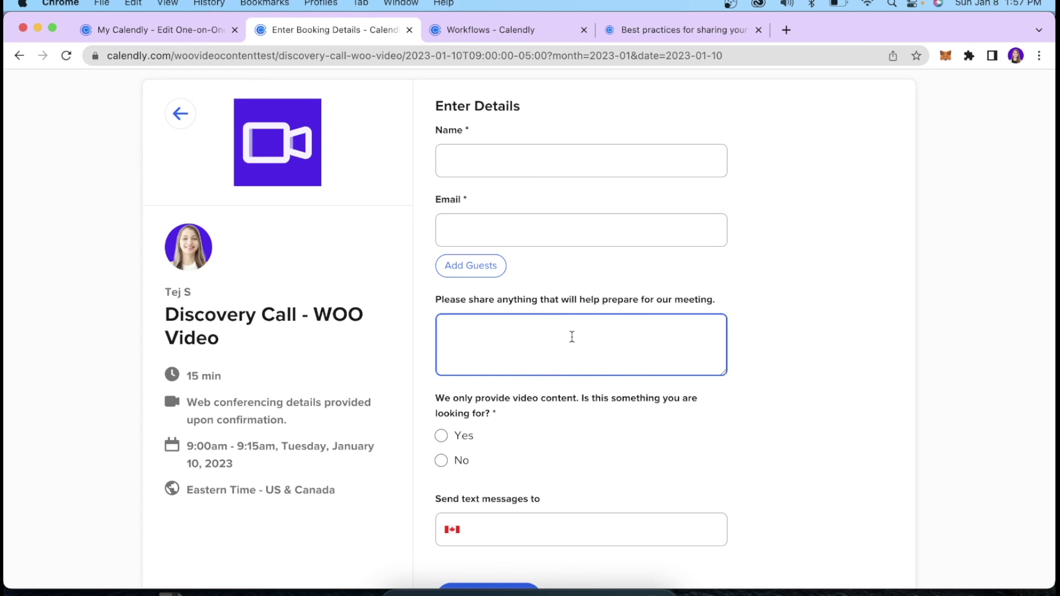
scroll(486, 395, down, 1)
drag(434, 365, 501, 383)
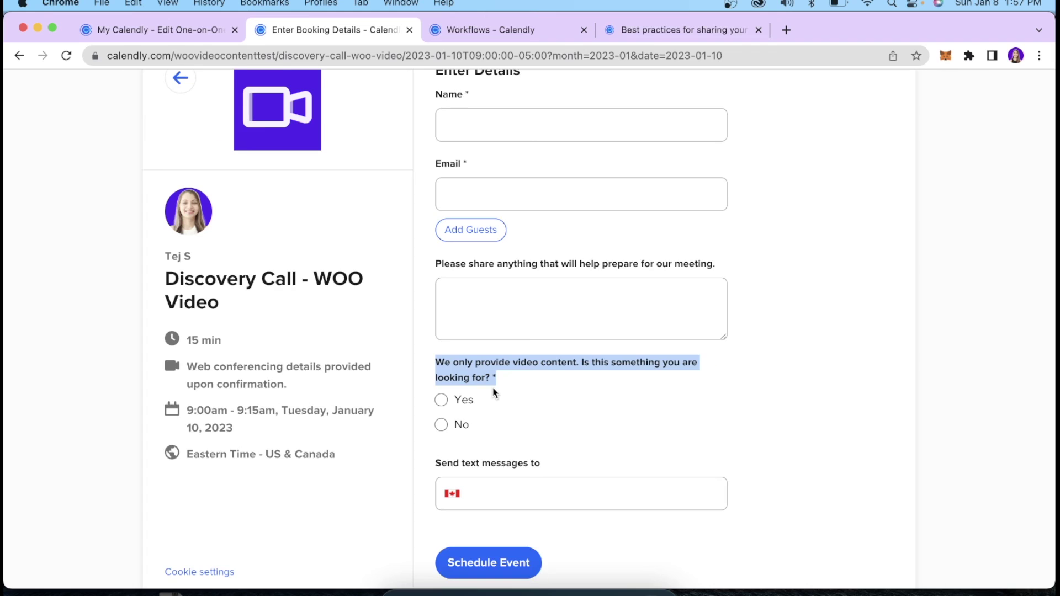
scroll(494, 392, up, 3)
click(393, 403)
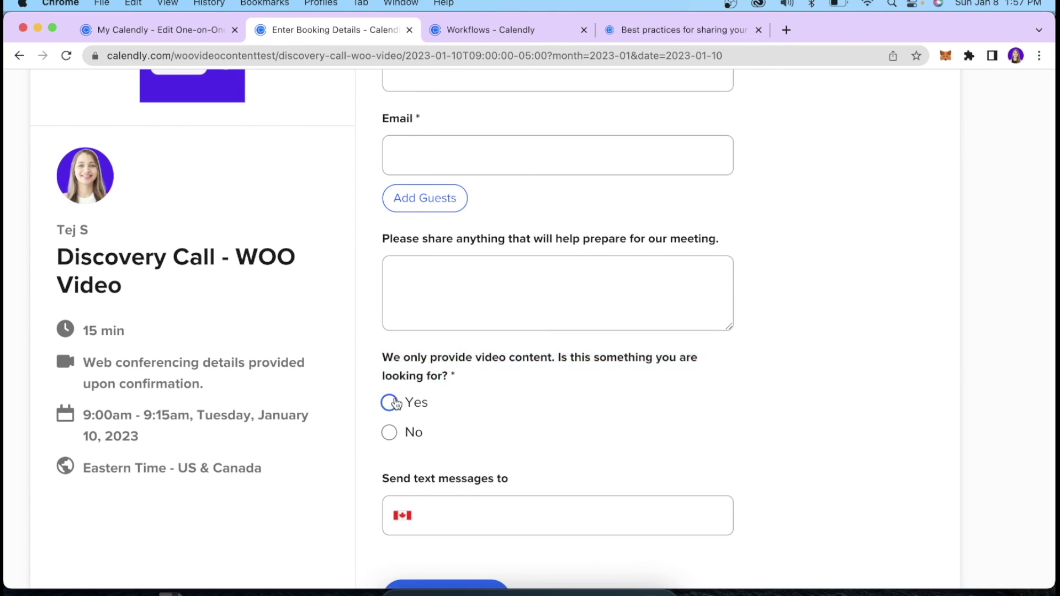
click(389, 432)
scroll(497, 372, down, 1)
click(431, 491)
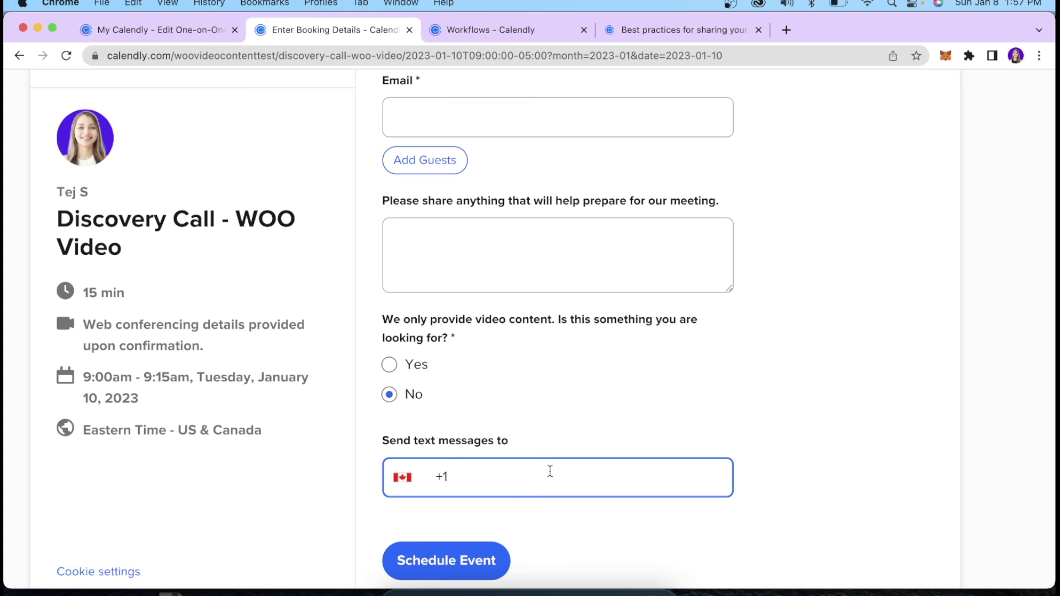
scroll(420, 370, down, 3)
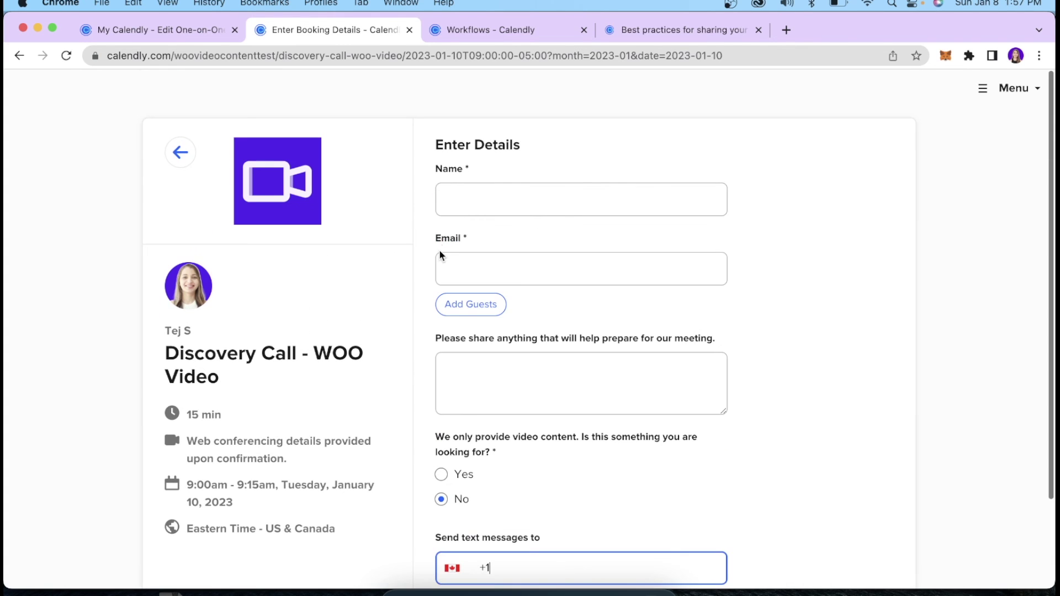
scroll(441, 255, down, 3)
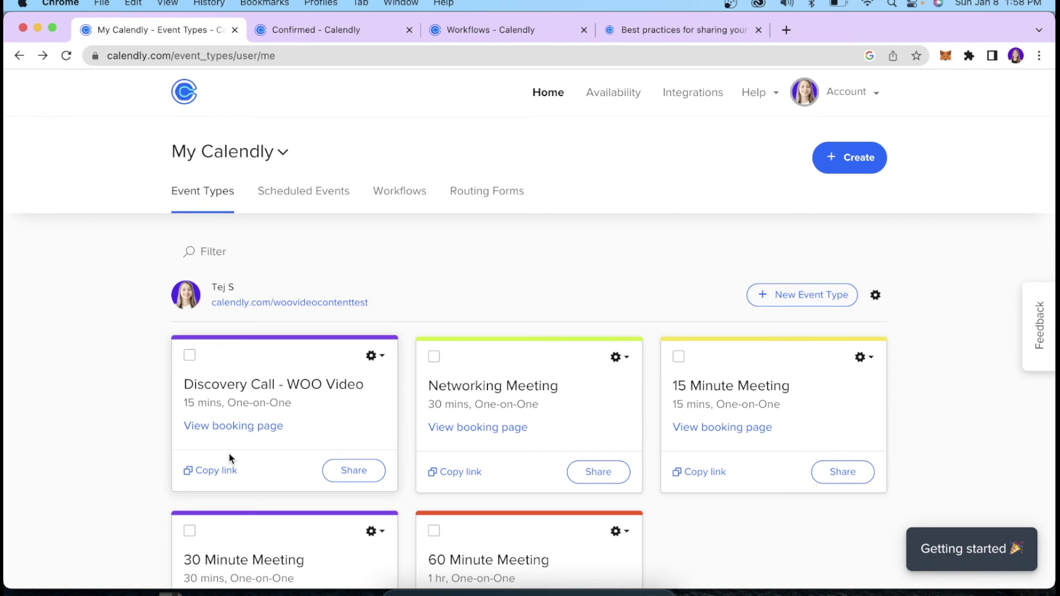
Open the scheduled events and review the details of the Discovery Call booked for 09:00 - 09:15 on Tuesday, 10 January 2023
click(292, 191)
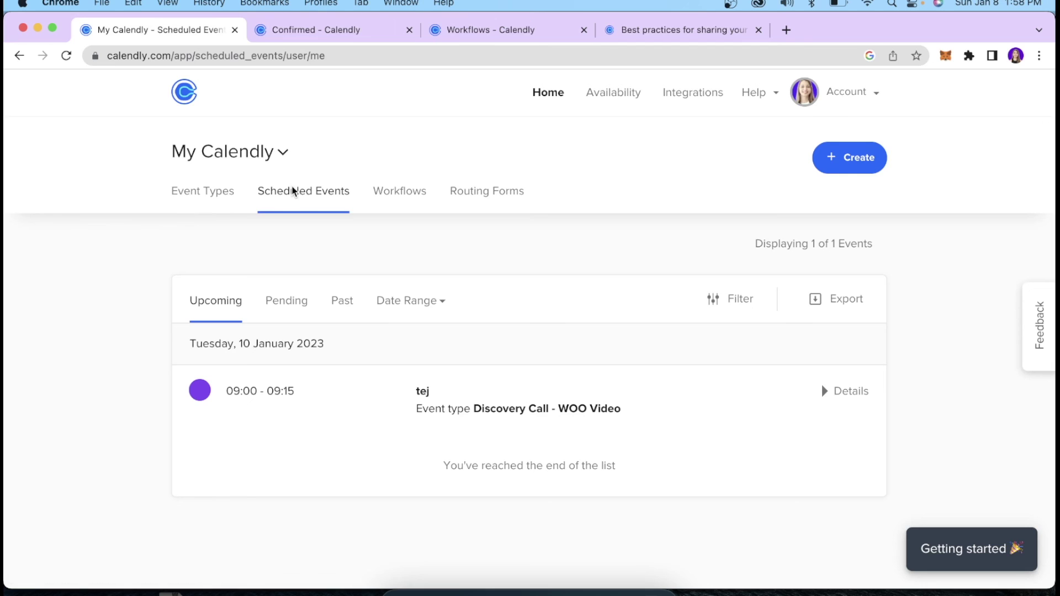
scroll(291, 215, down, 1)
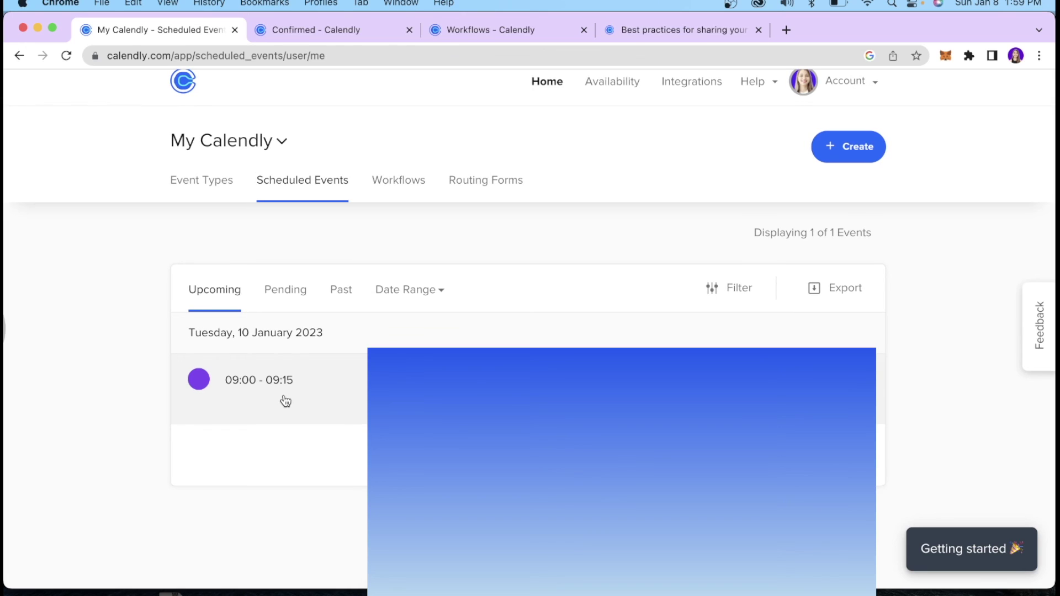
click(283, 403)
scroll(534, 328, down, 5)
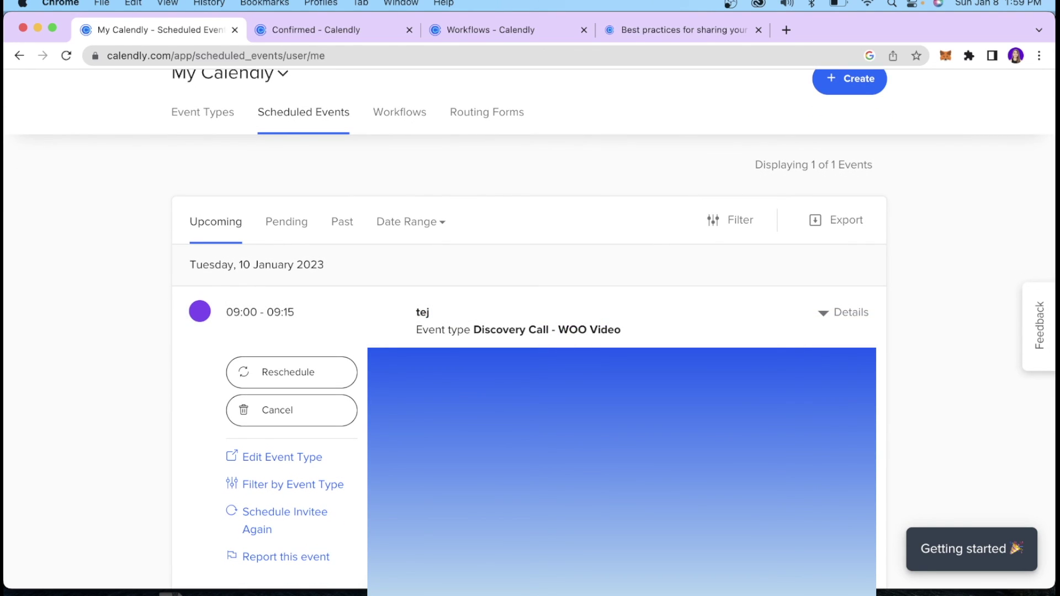
scroll(432, 338, down, 5)
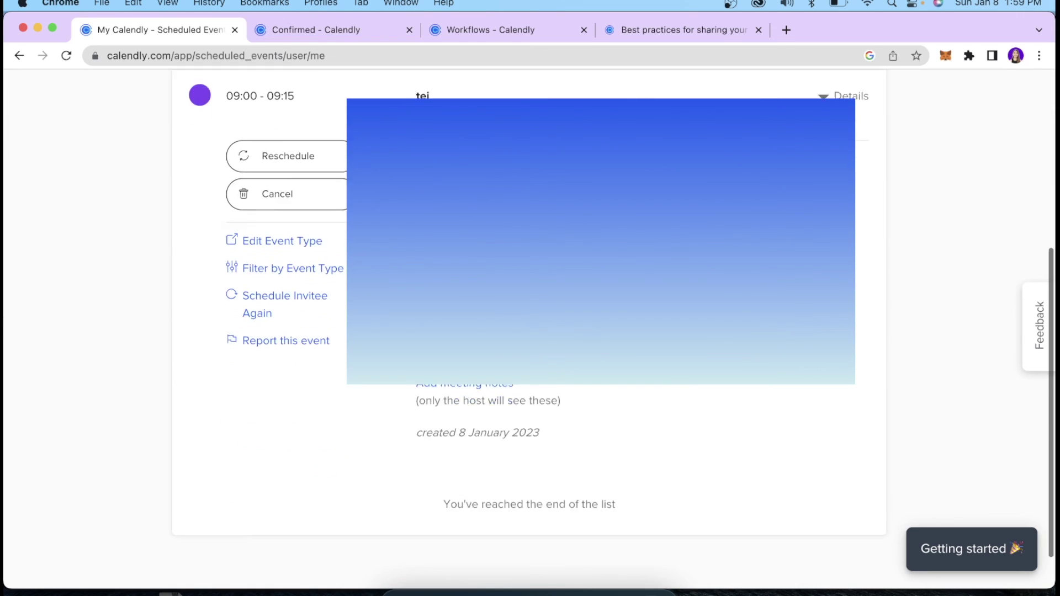
scroll(464, 463, up, 2)
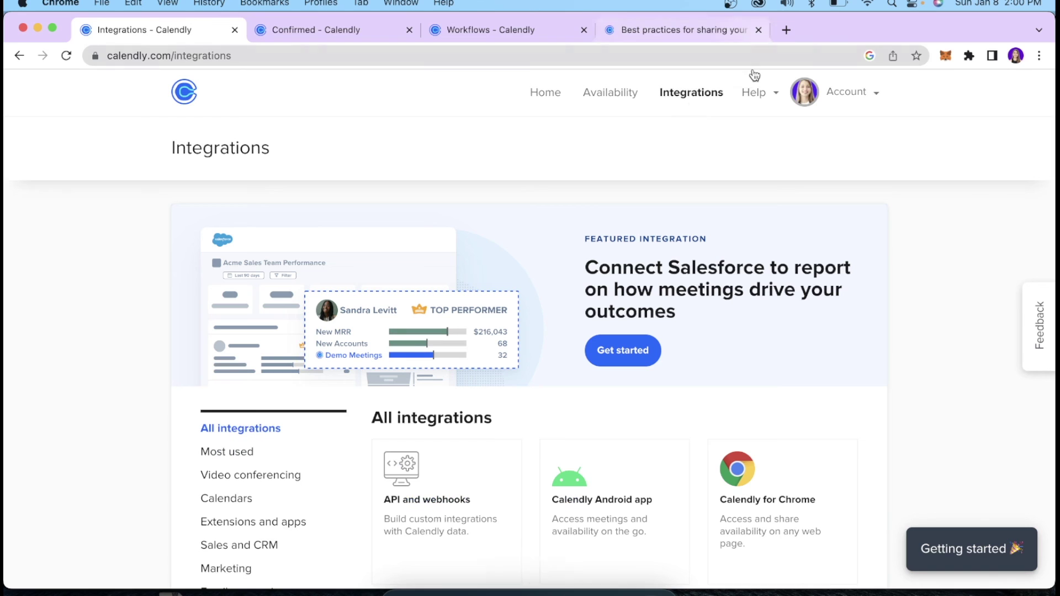
Open Calendly's integrations page and look through the full list of available integrations
click(692, 98)
scroll(587, 309, down, 2)
scroll(586, 310, down, 2)
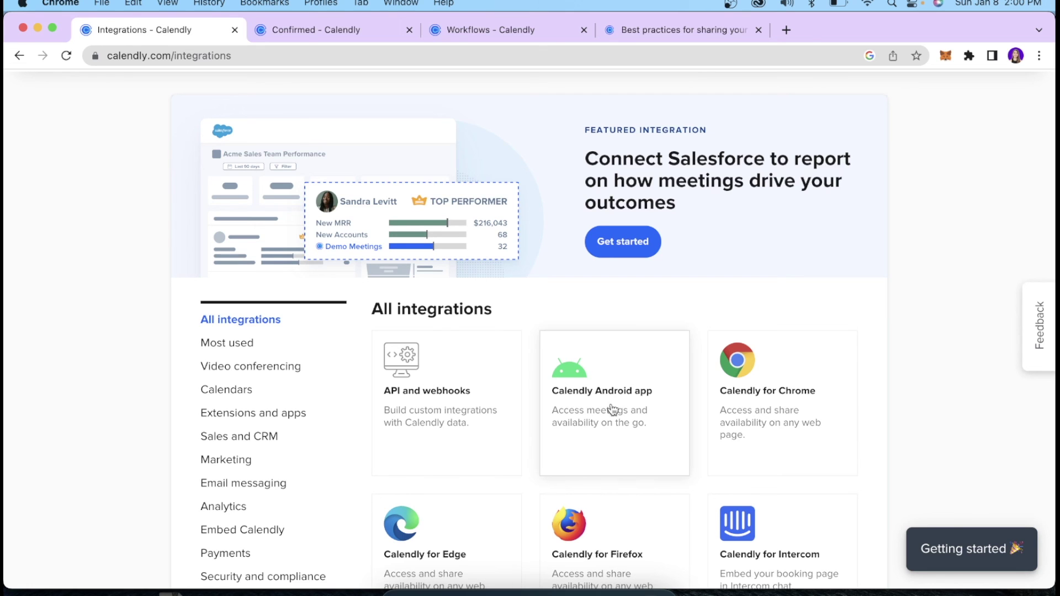
scroll(610, 418, down, 8)
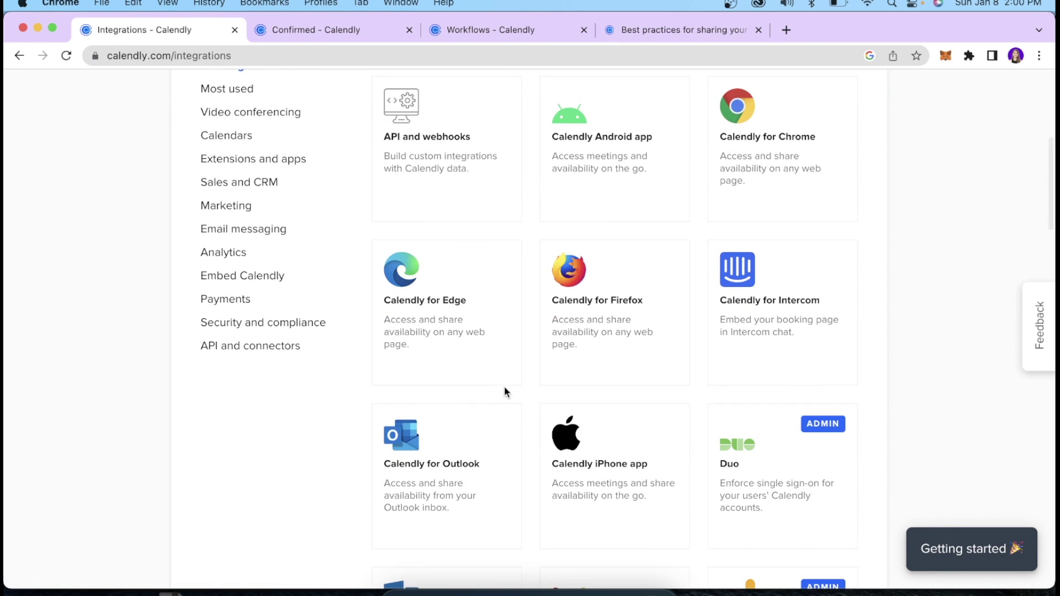
scroll(504, 392, down, 8)
scroll(589, 251, down, 8)
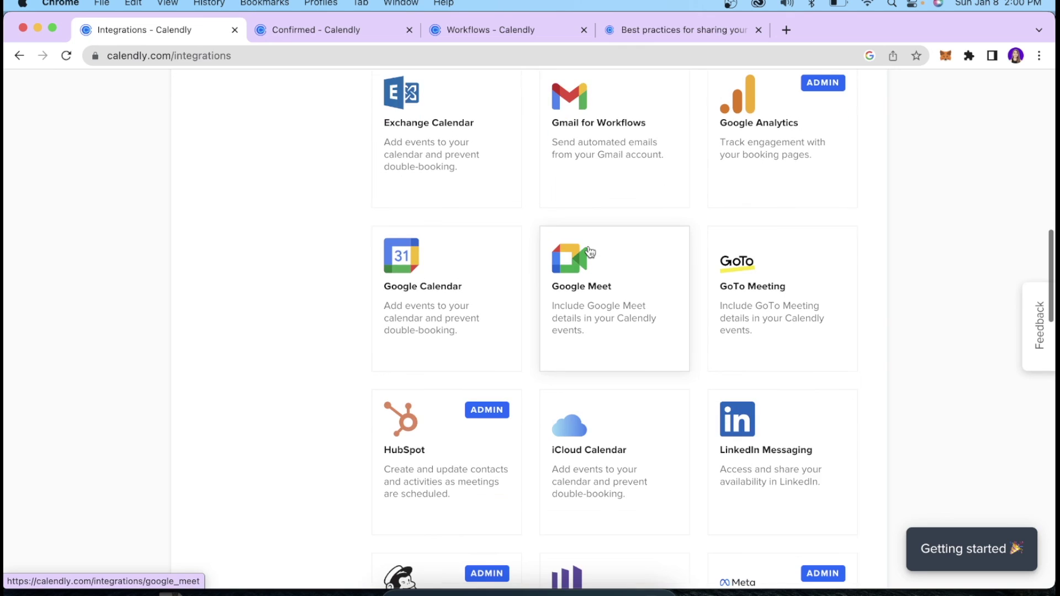
scroll(589, 251, down, 10)
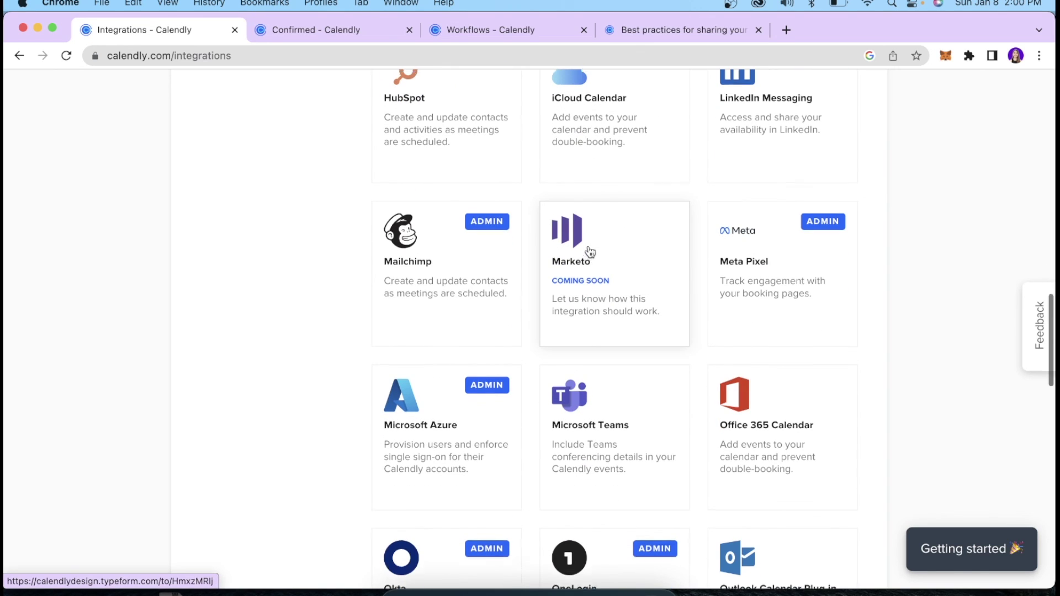
scroll(589, 251, up, 20)
Return to the event types overview and view the confirmation page of the Discovery Call booking
key(super+bracketleft)
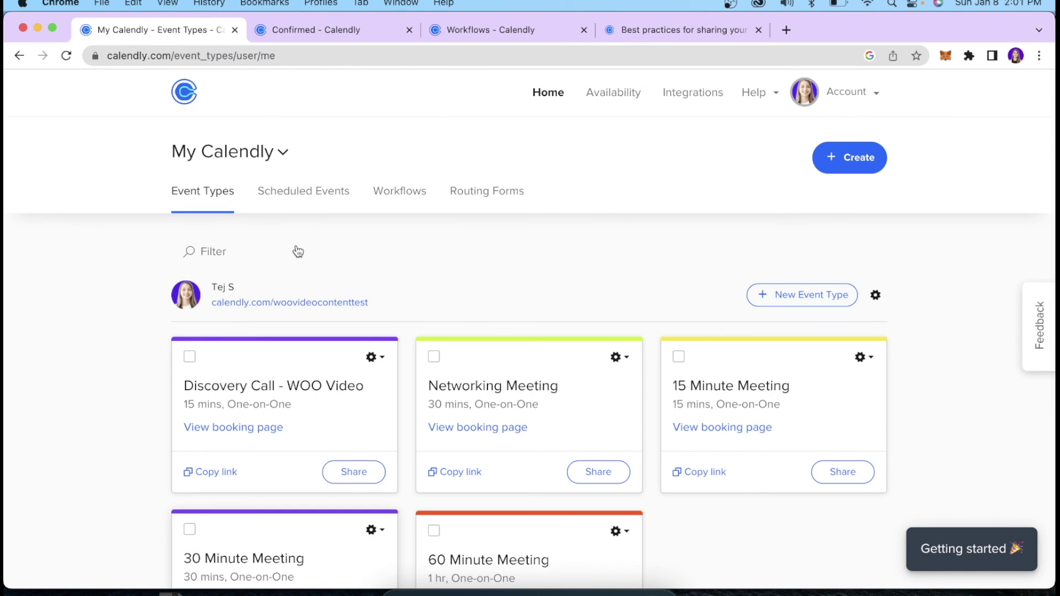
click(359, 32)
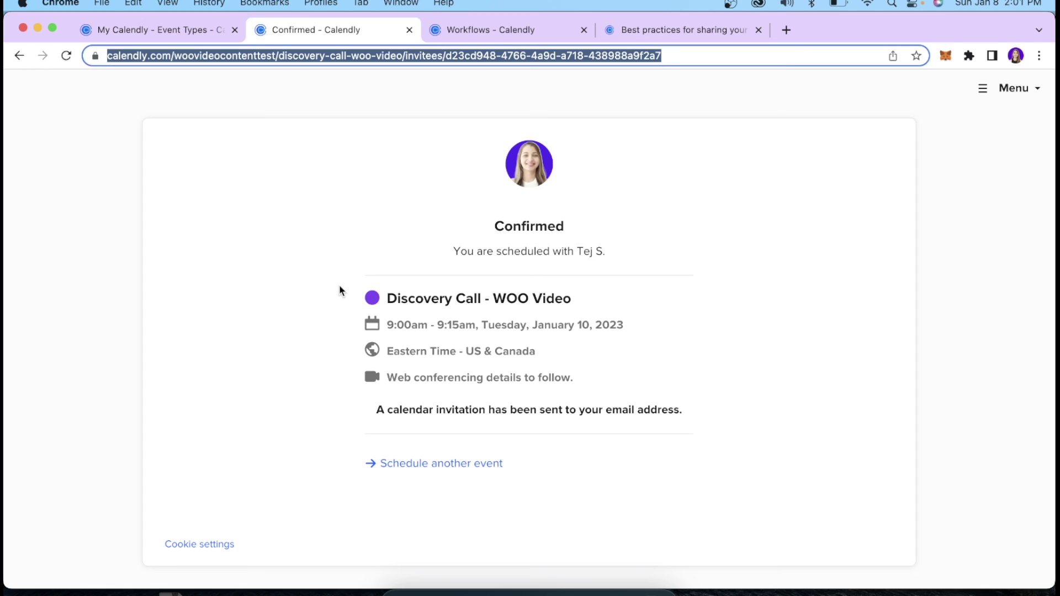